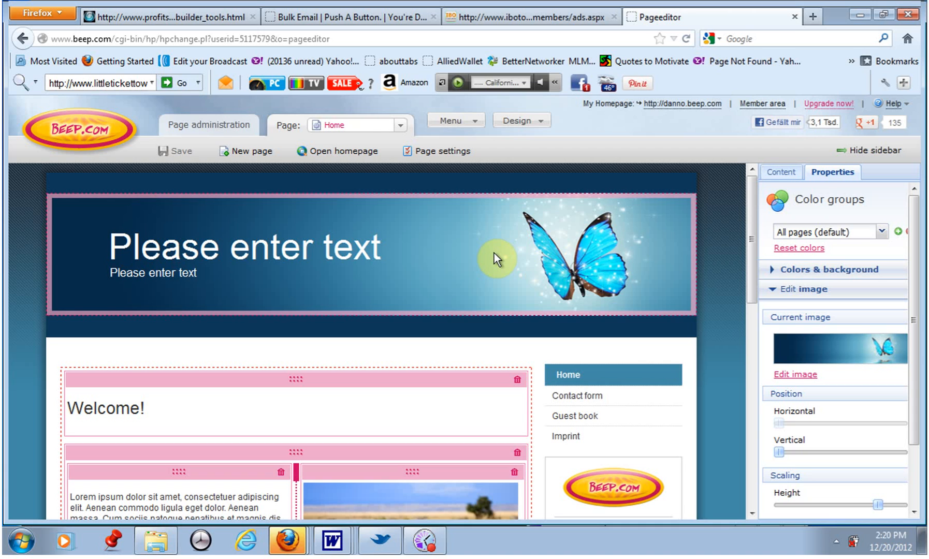
Replace the header graphic with the pink light-arc image from the gallery and save it.
click(535, 124)
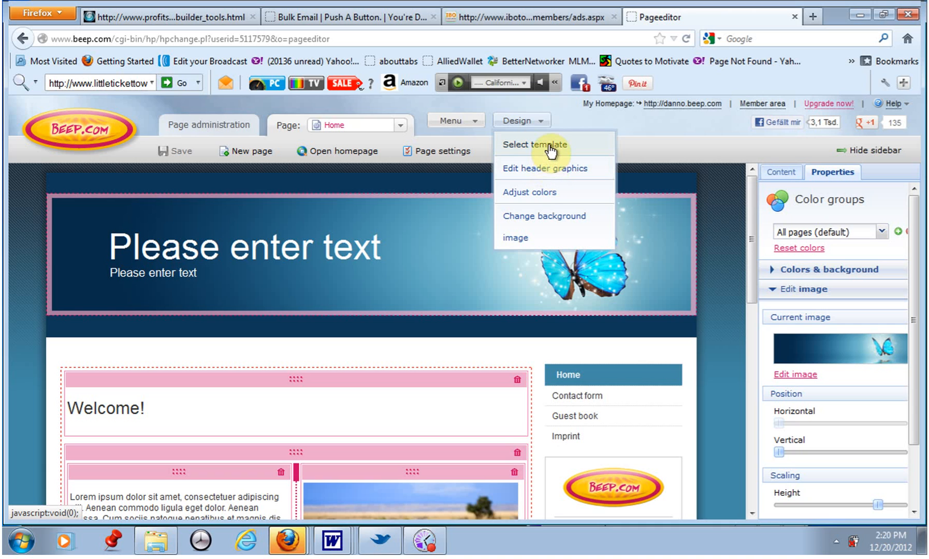
click(549, 168)
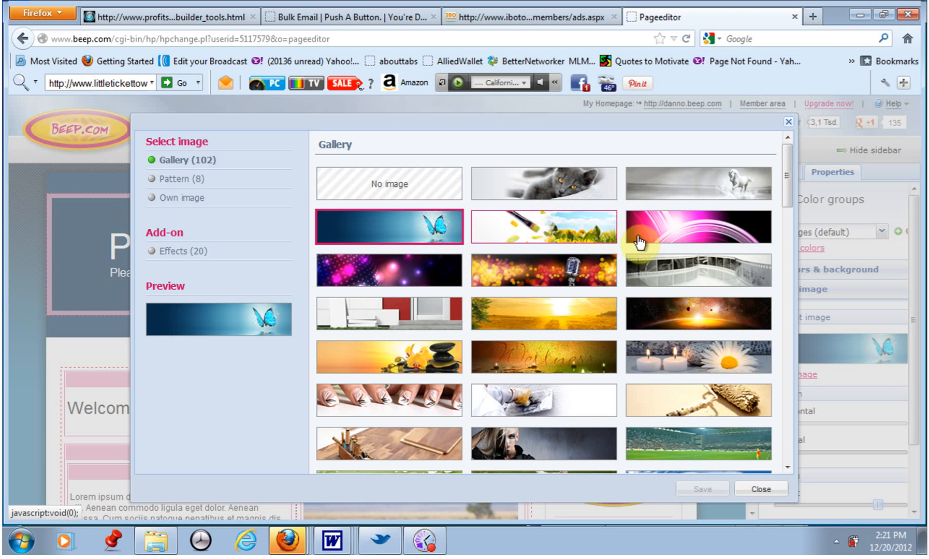
click(677, 233)
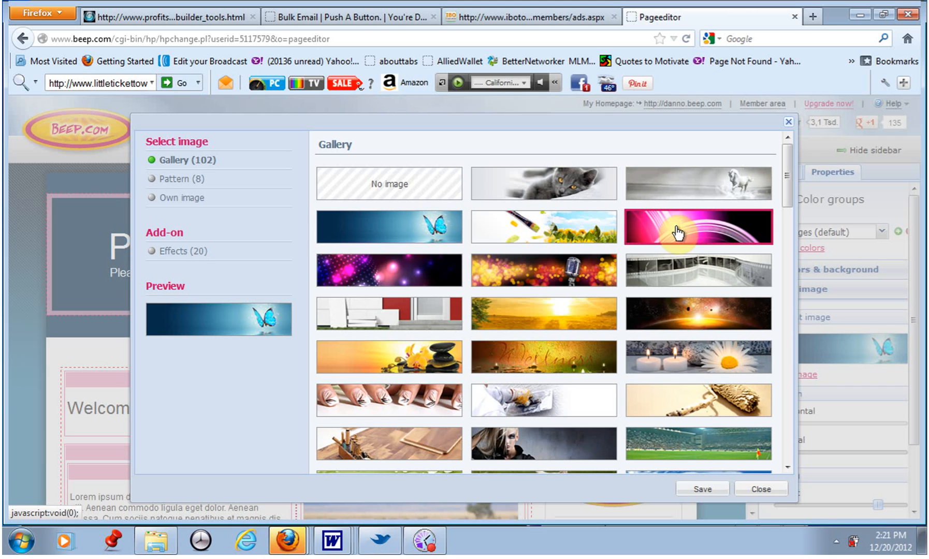
click(708, 489)
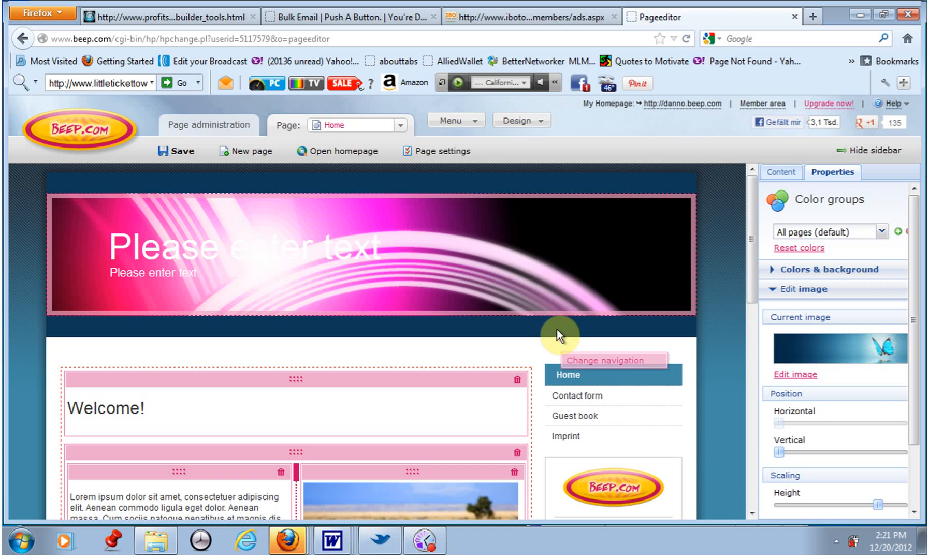
Replace the header title text "Please enter text" with the site owner's first name.
click(357, 252)
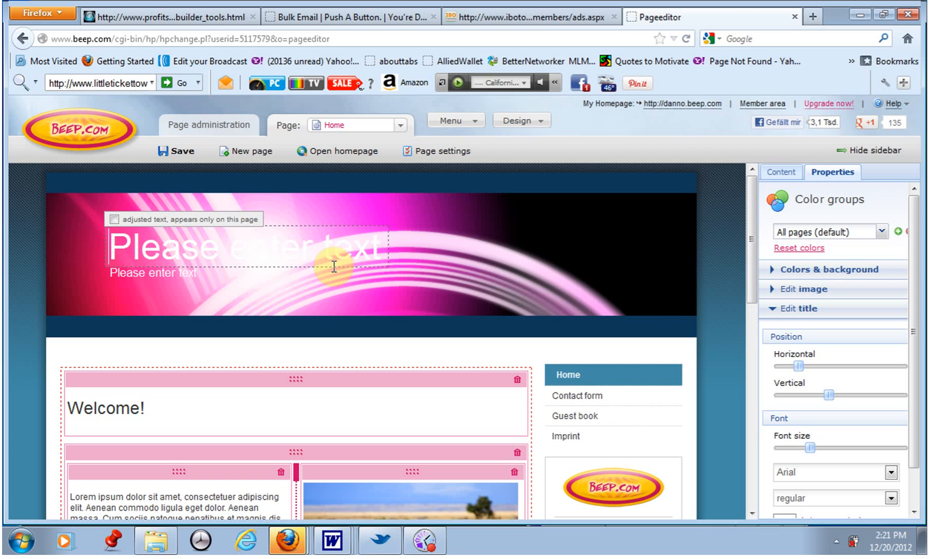
key(Delete)
key(Delete)
key(Delete)
key(Delete)
key(Delete)
key(Delete)
key(Delete)
key(Delete)
key(Delete)
key(Delete)
key(Delete)
key(Delete)
key(Delete)
key(Delete)
key(Delete)
key(Delete)
text(Danny)
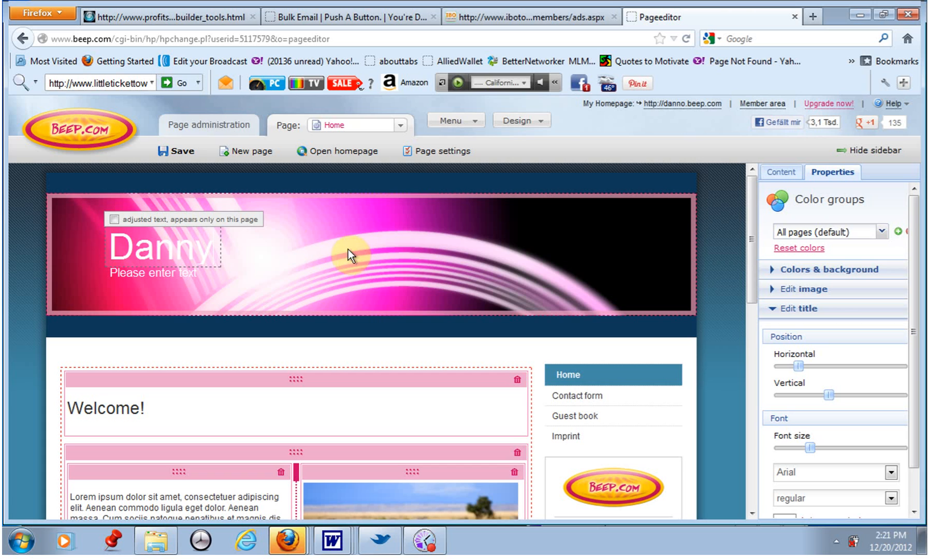
Move the header subtitle to the right, beside the new title.
click(206, 277)
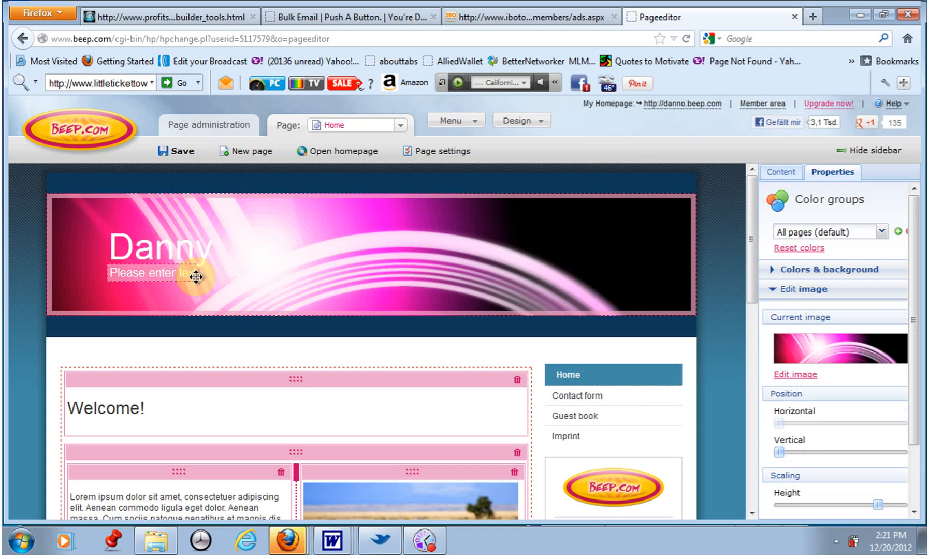
click(172, 275)
drag(172, 276, 319, 276)
click(203, 292)
click(319, 277)
click(319, 277)
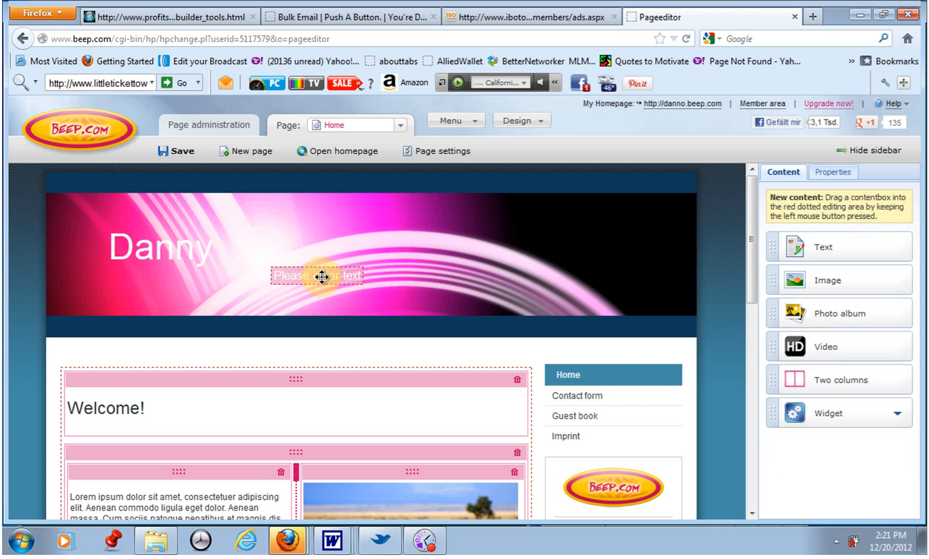
click(349, 278)
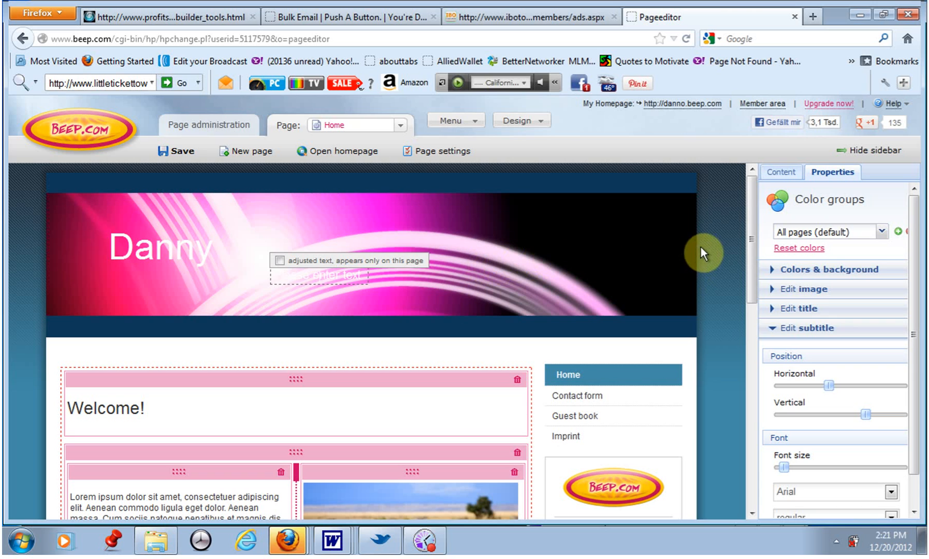
Arrange the editor and instructions windows side by side and read through the instructions page.
click(779, 174)
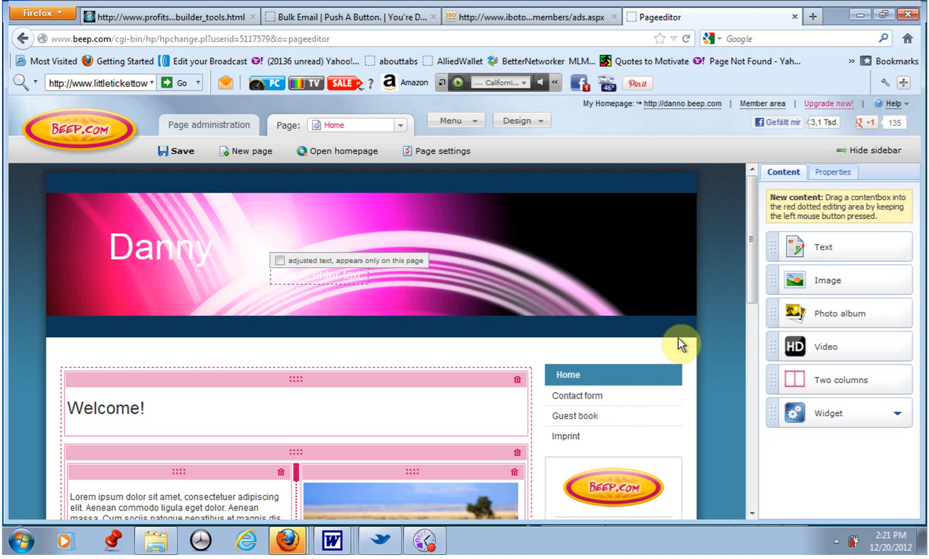
click(884, 17)
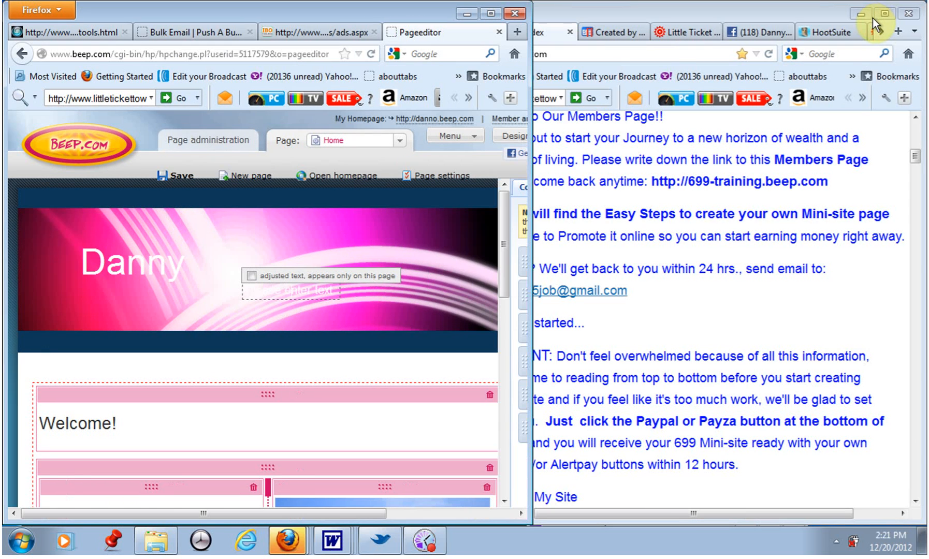
click(812, 305)
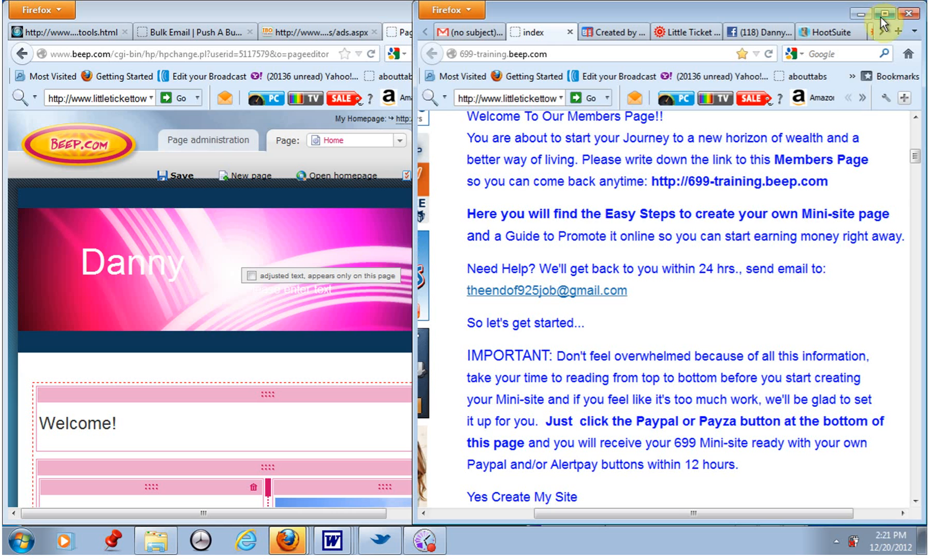
scroll(849, 285, up, 3)
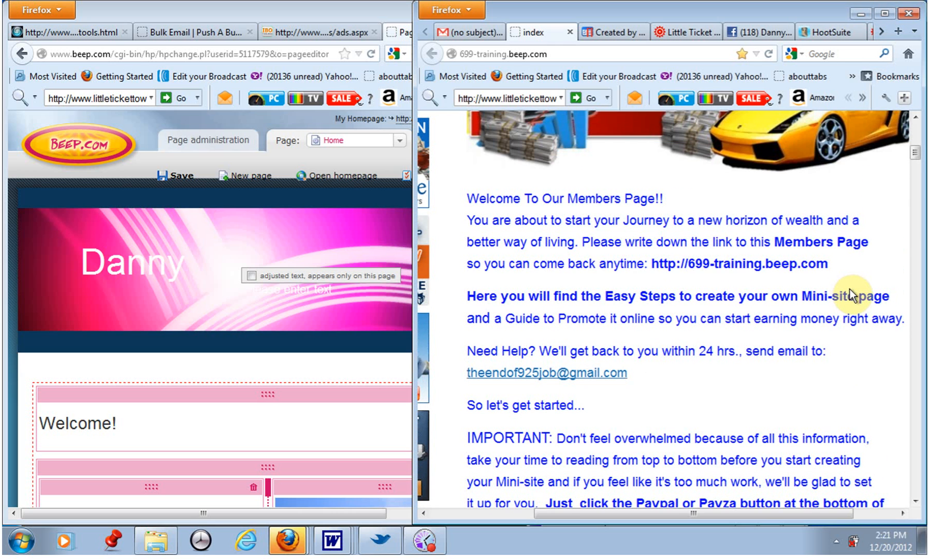
scroll(850, 289, down, 3)
scroll(839, 305, down, 9)
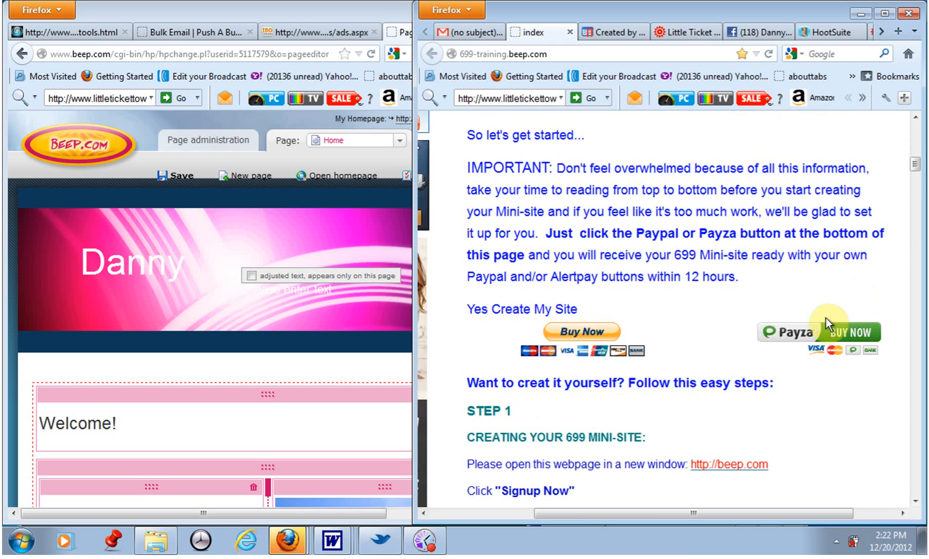
scroll(761, 274, up, 3)
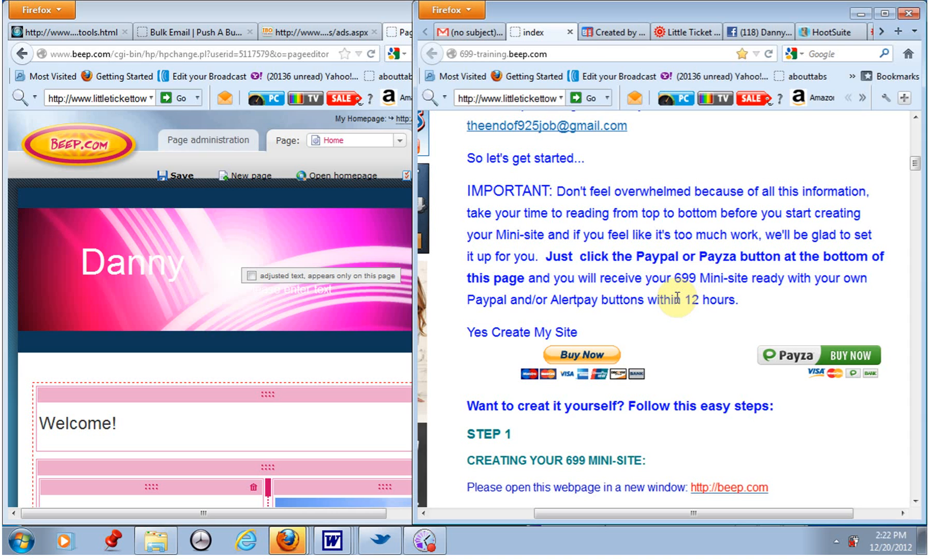
scroll(678, 279, up, 3)
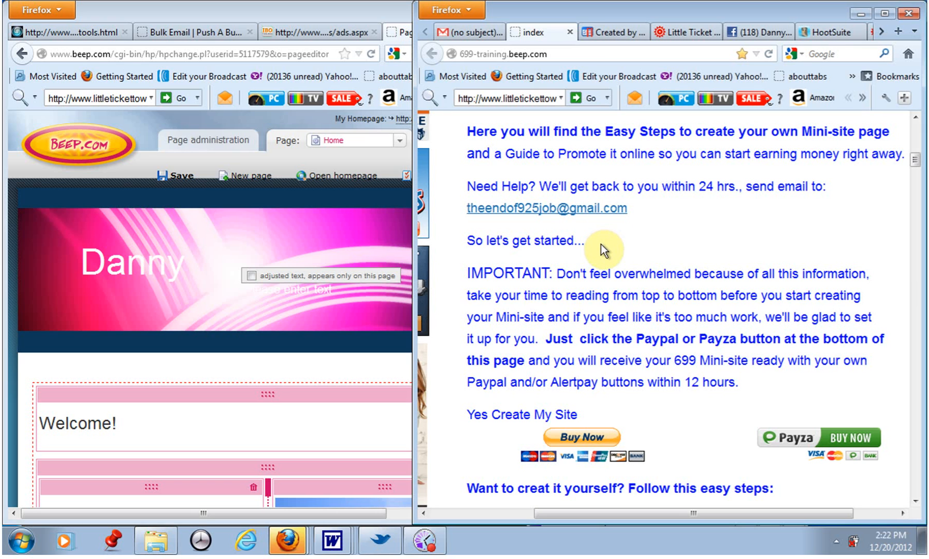
scroll(602, 246, down, 3)
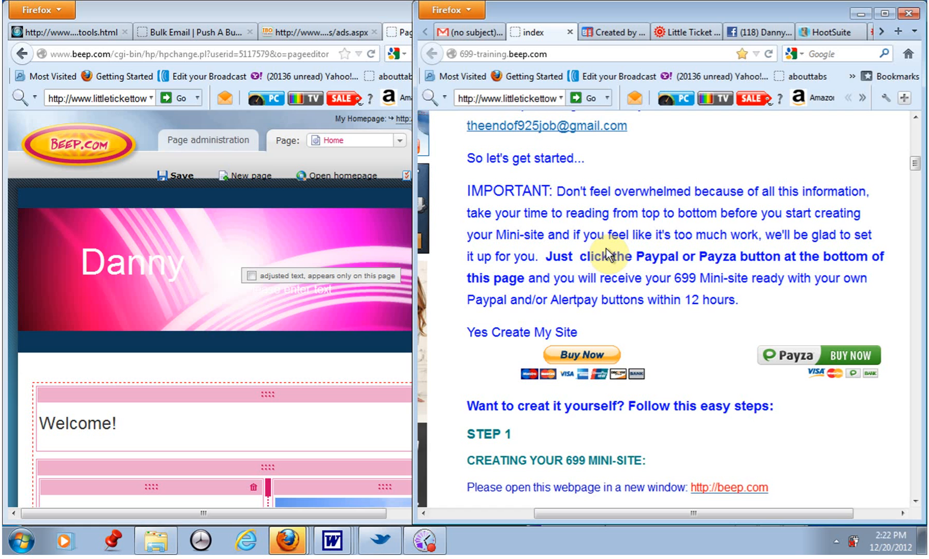
scroll(605, 248, down, 3)
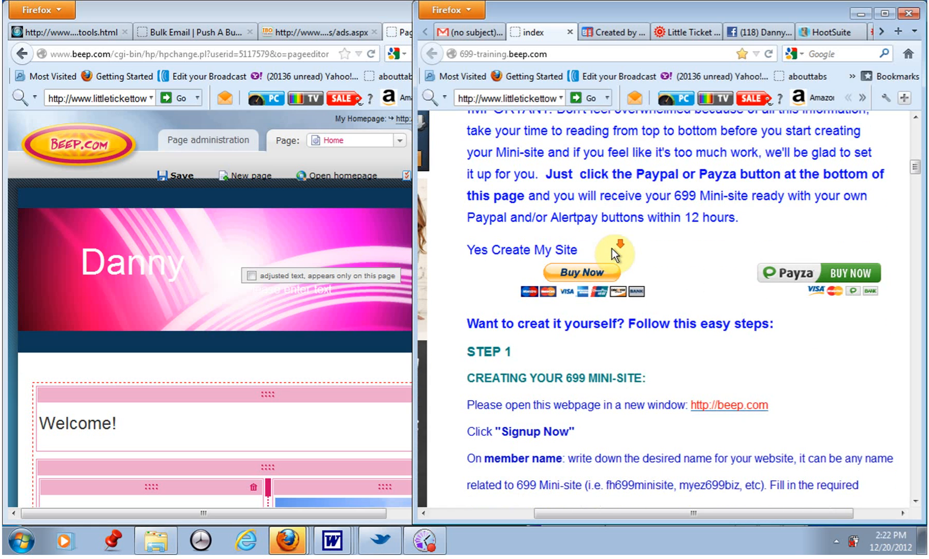
scroll(612, 248, down, 3)
scroll(620, 355, down, 3)
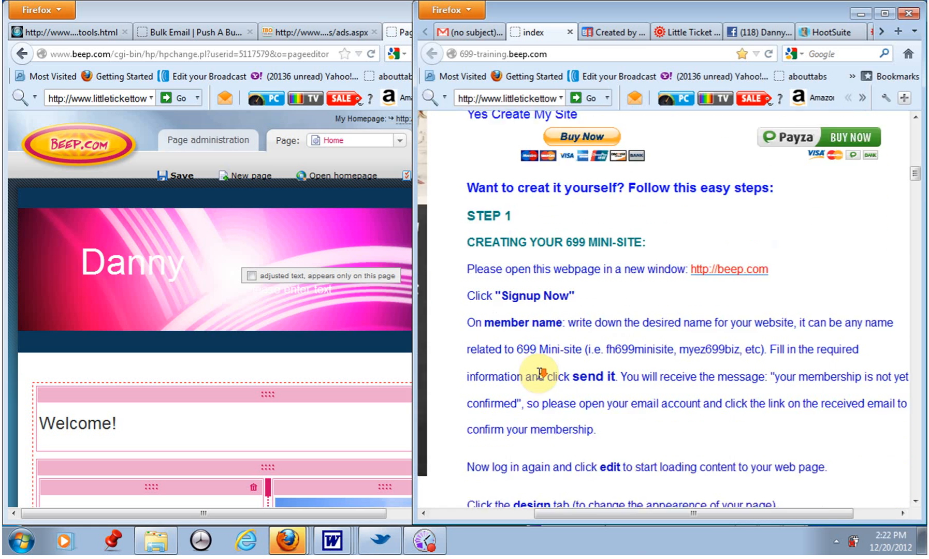
scroll(647, 385, down, 3)
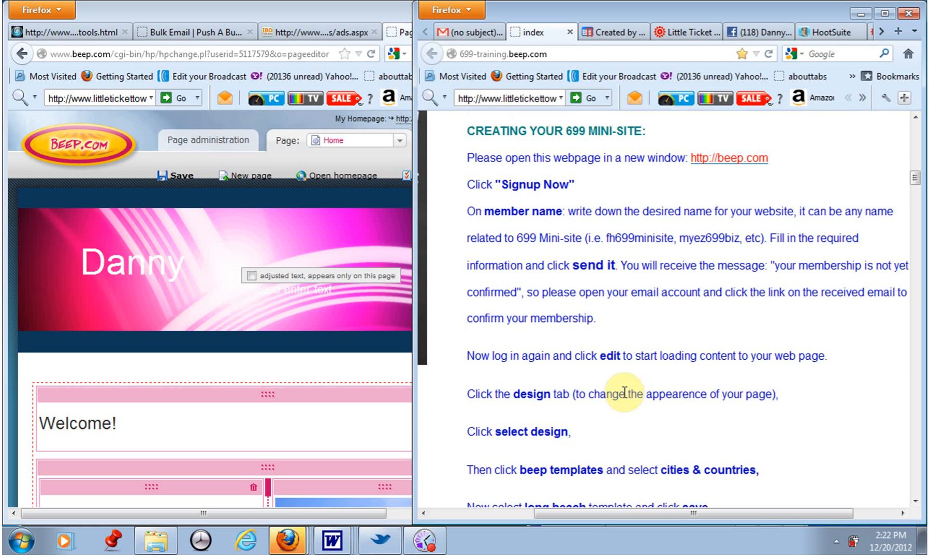
scroll(600, 373, down, 3)
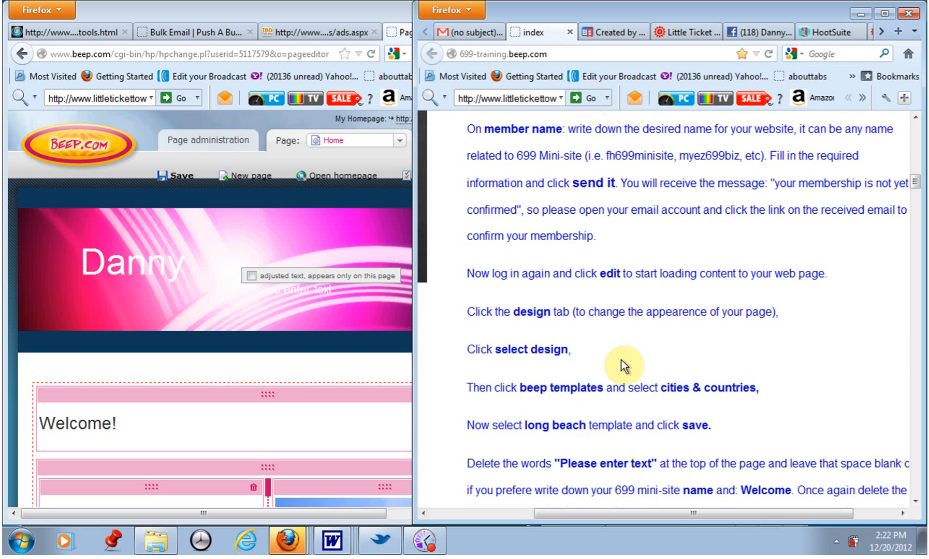
scroll(615, 431, down, 3)
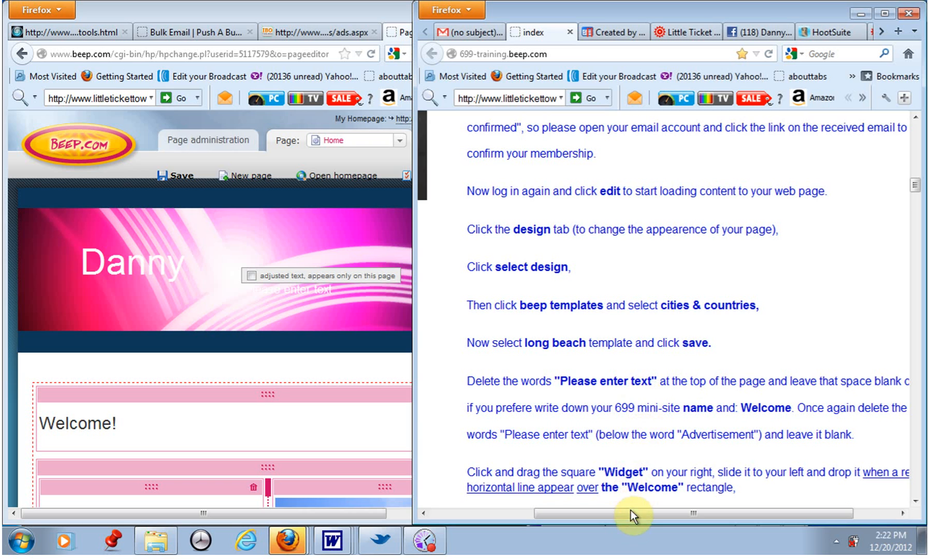
drag(631, 516, 646, 517)
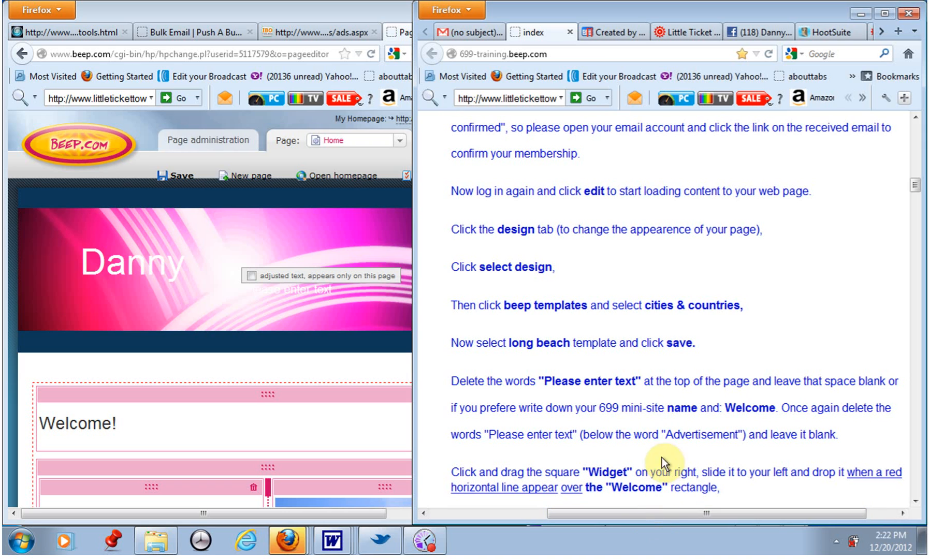
Insert a Text content box above the Welcome box in the editing area.
click(383, 228)
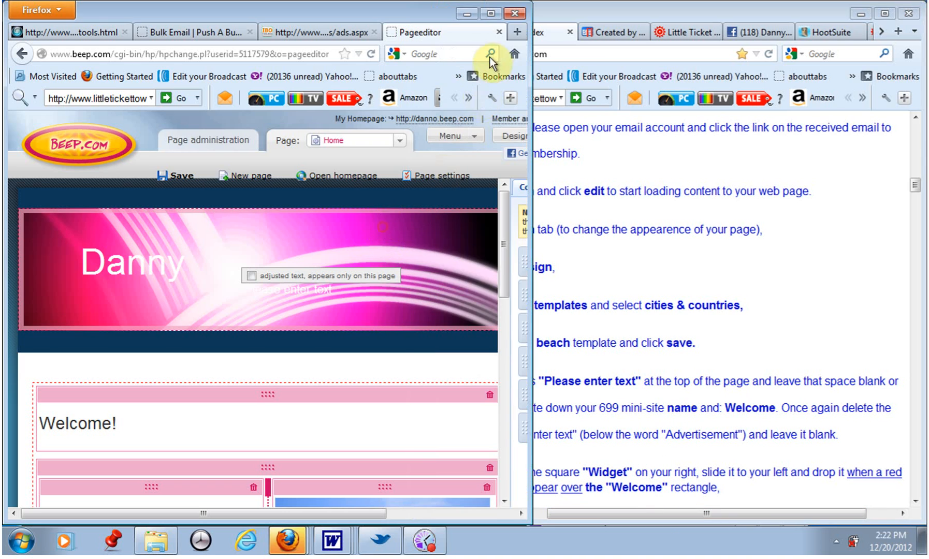
click(490, 12)
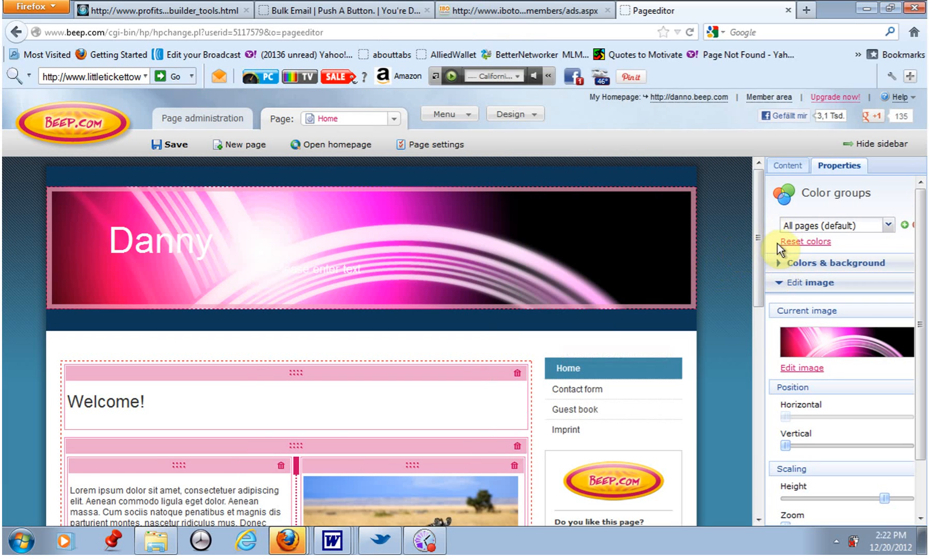
click(784, 165)
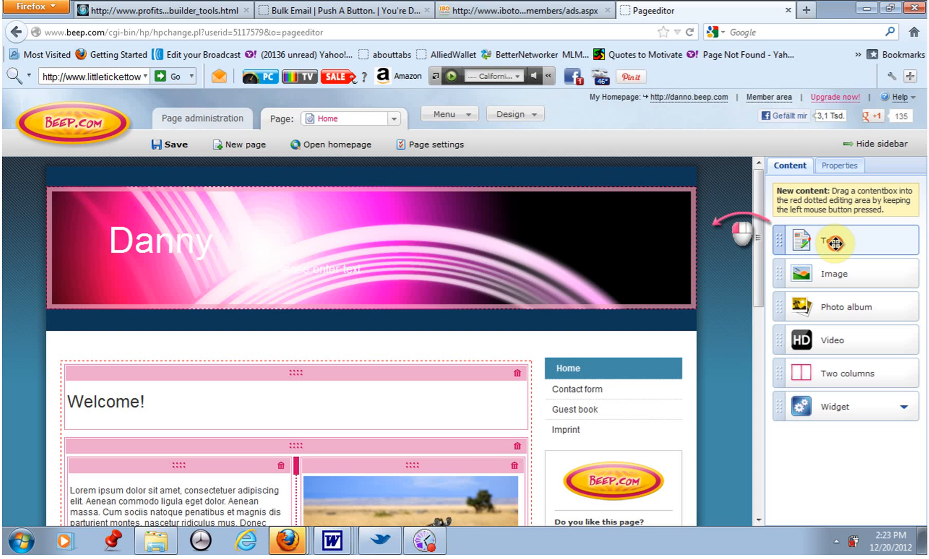
drag(835, 243, 303, 387)
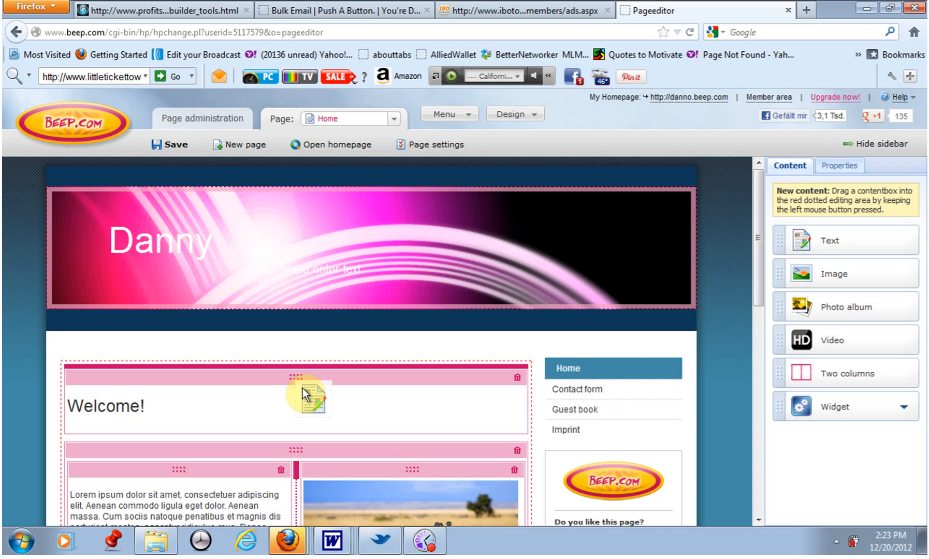
drag(303, 387, 303, 387)
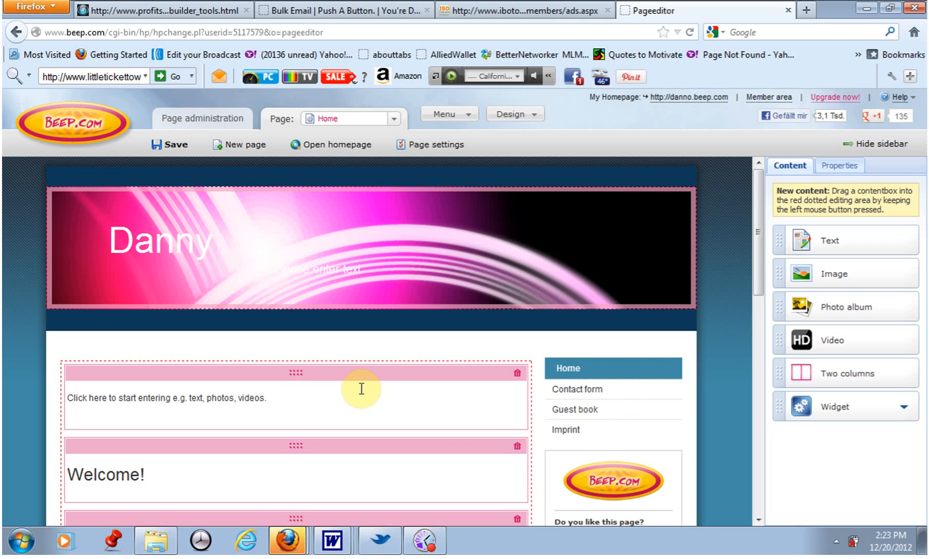
Read the next instruction about adding a widget on the instructions page beside the editor.
click(896, 9)
click(848, 279)
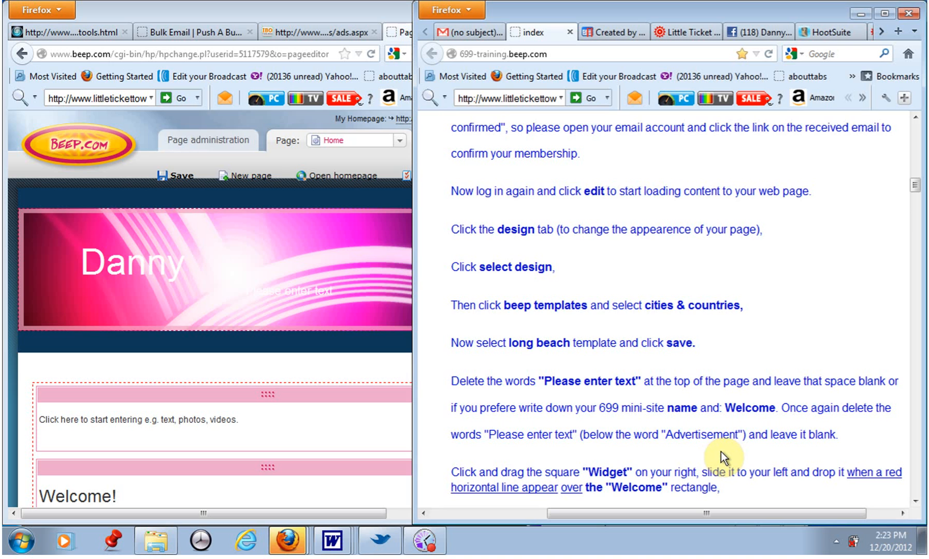
scroll(721, 451, down, 3)
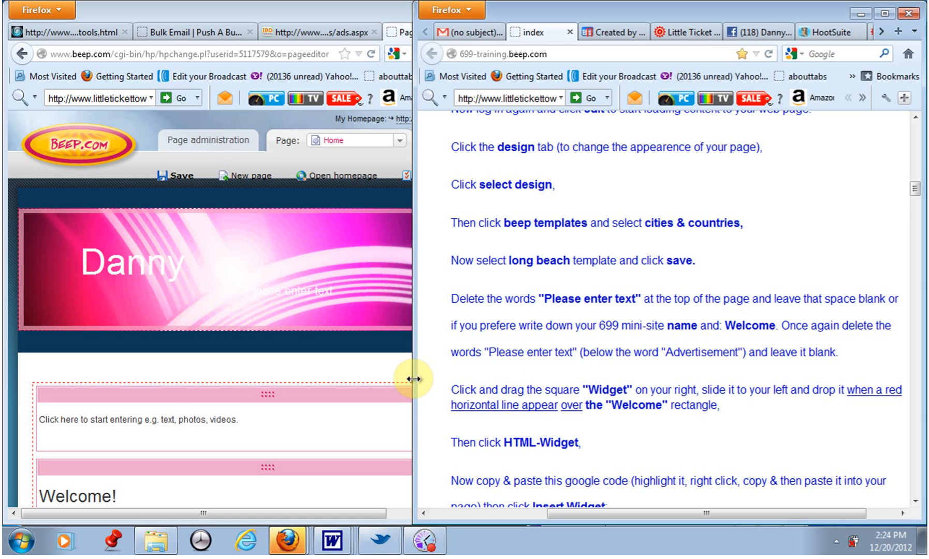
drag(413, 379, 554, 407)
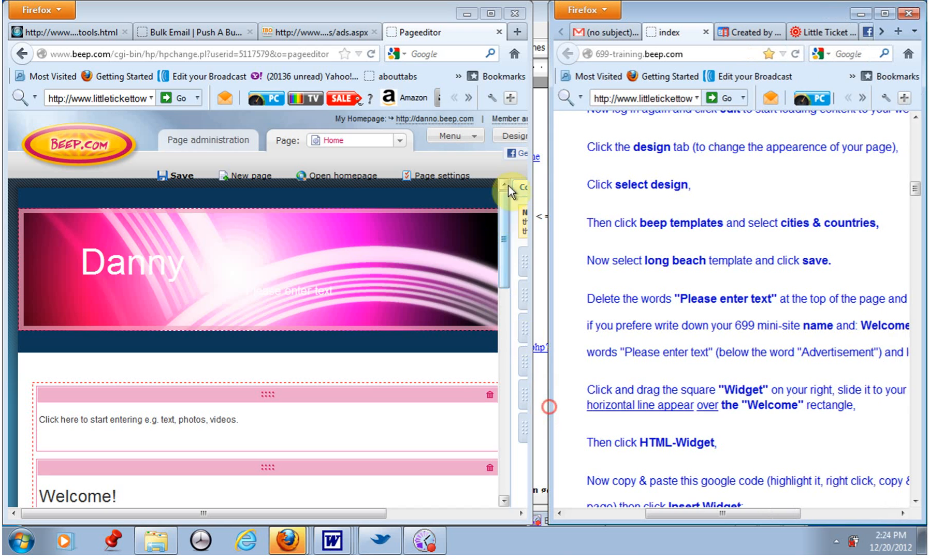
click(490, 13)
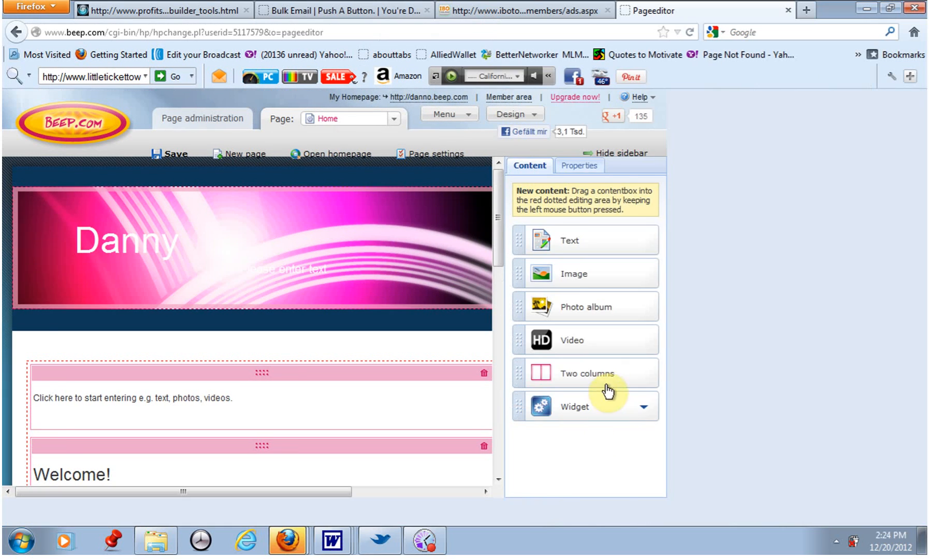
Drop a Widget box above the text box in the editing area and choose HTML-Widget.
click(846, 417)
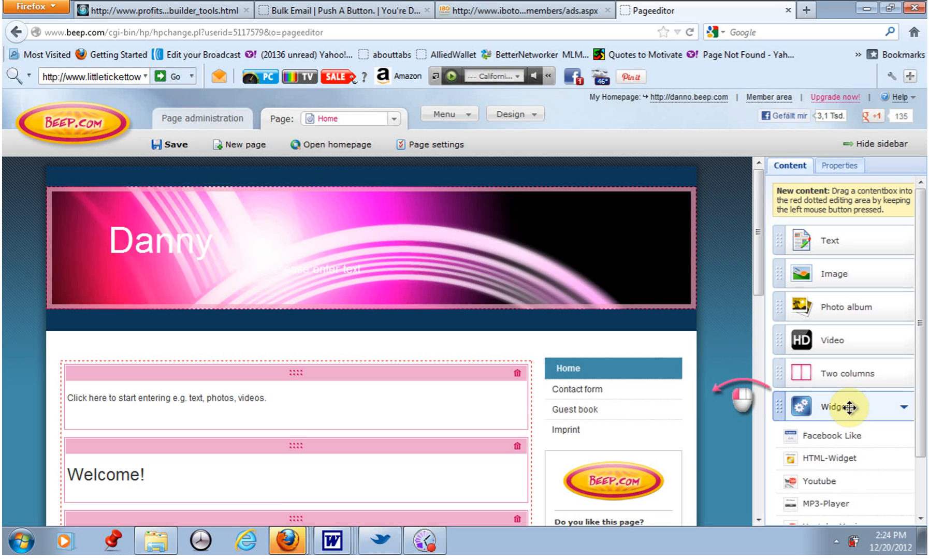
drag(849, 408, 358, 397)
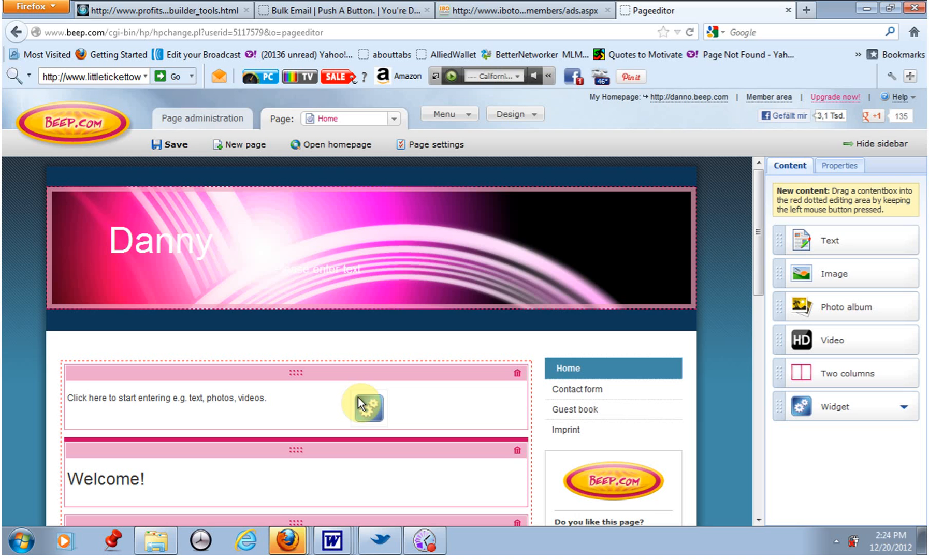
drag(357, 397, 293, 382)
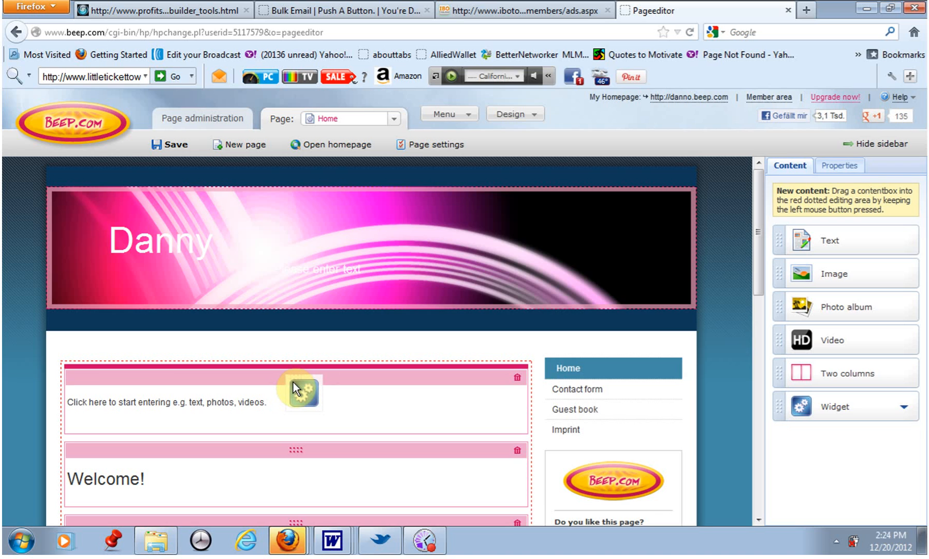
drag(293, 382, 291, 383)
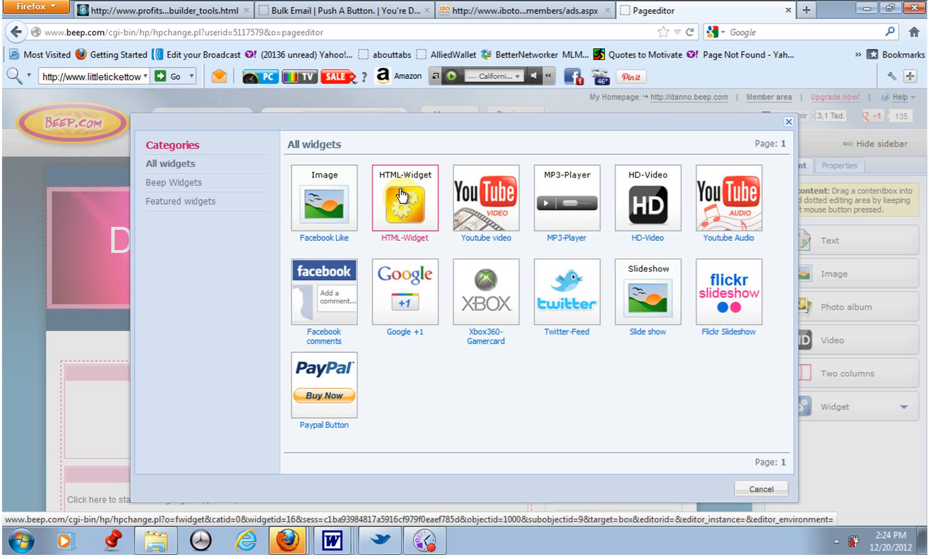
click(402, 195)
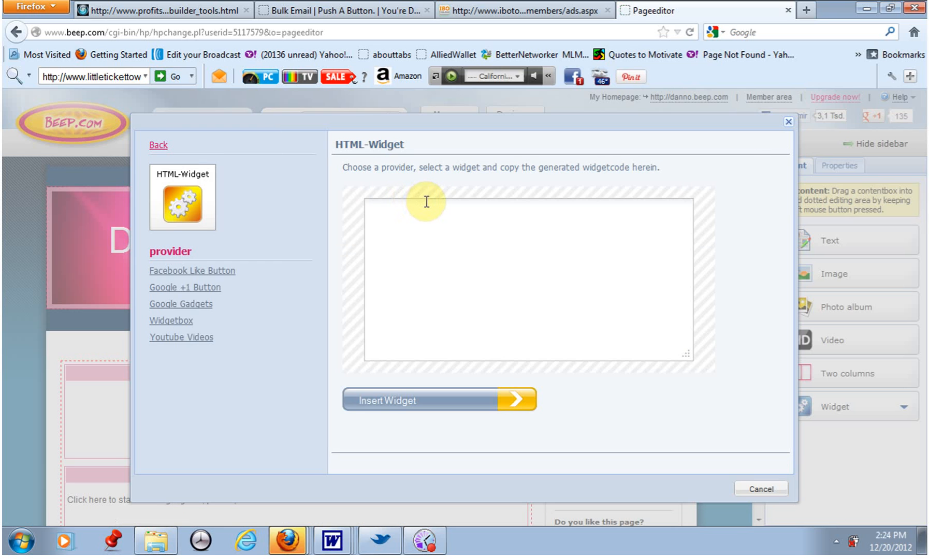
Select and copy the Google Translate code block from the instructions page.
click(884, 10)
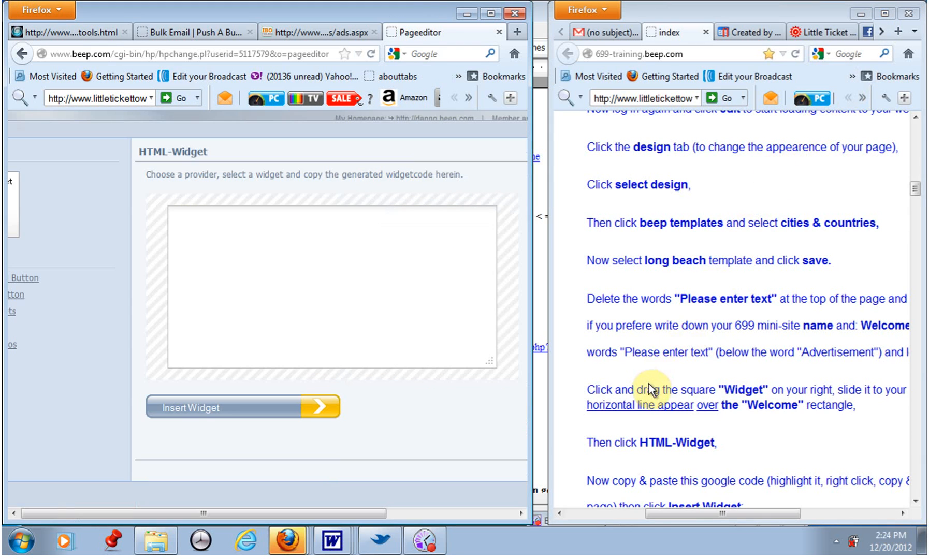
scroll(653, 391, down, 2)
scroll(653, 396, down, 1)
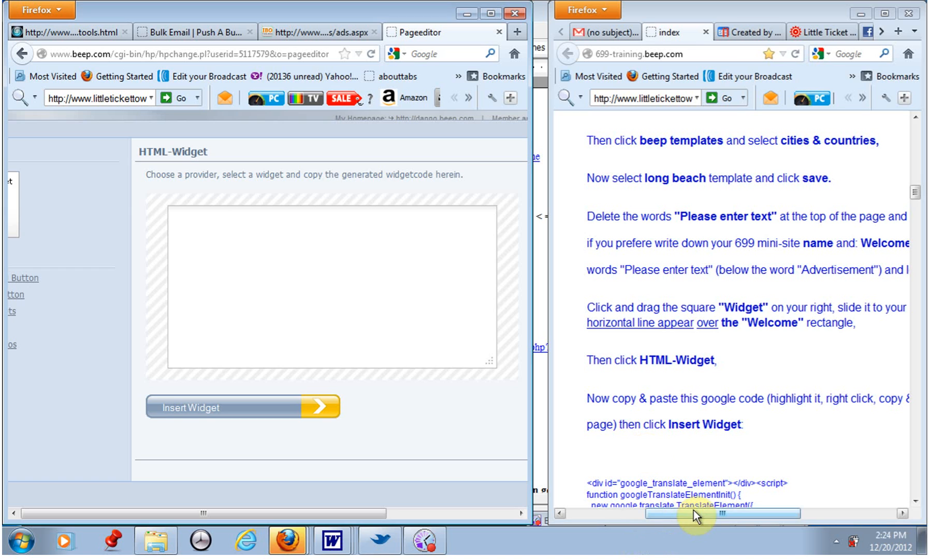
drag(693, 513, 701, 513)
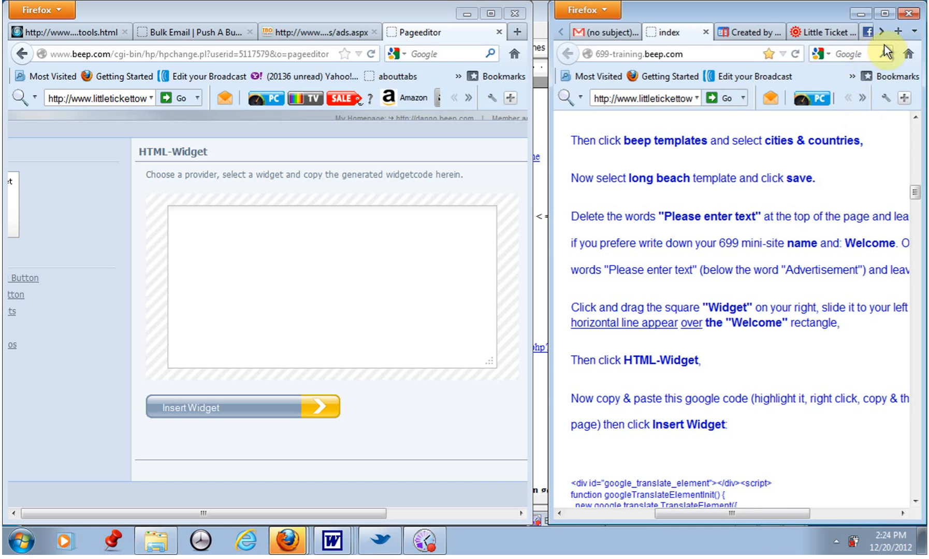
click(885, 16)
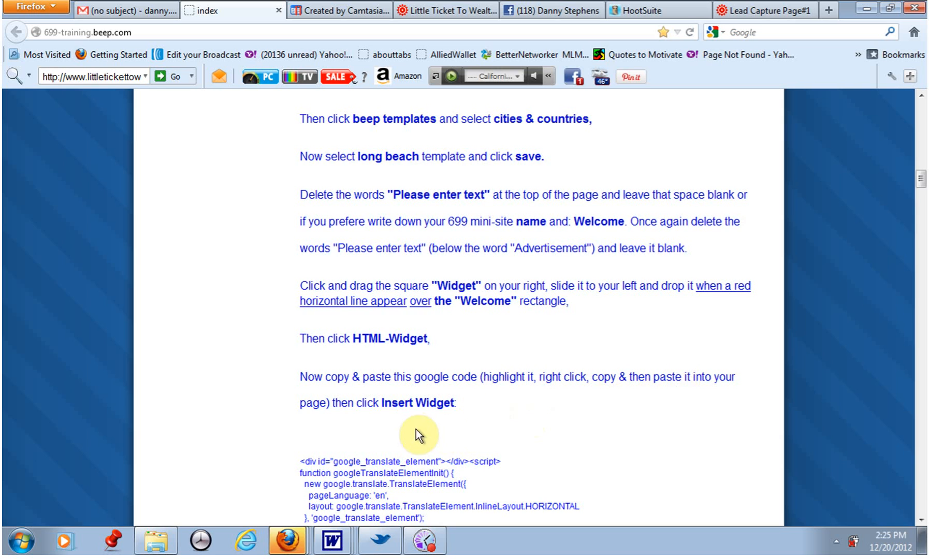
scroll(428, 430, down, 6)
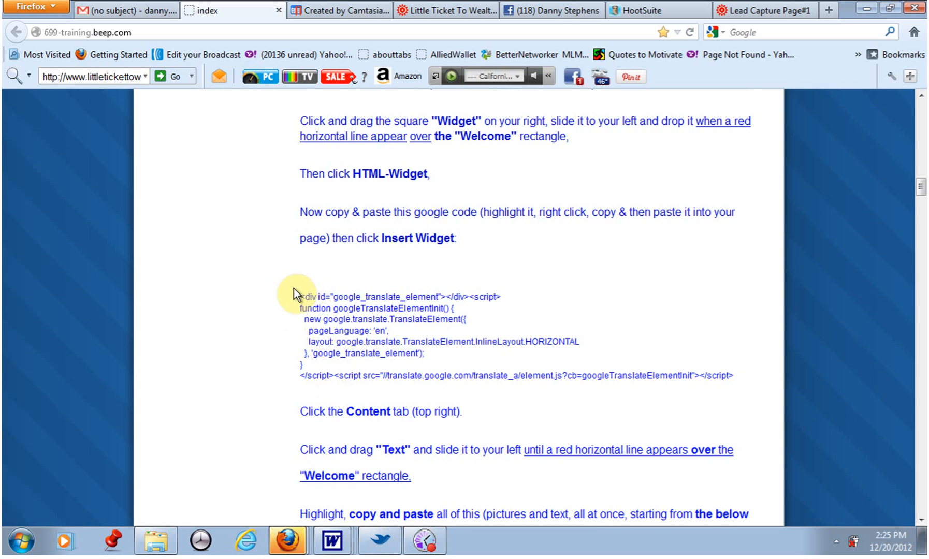
drag(290, 314, 306, 343)
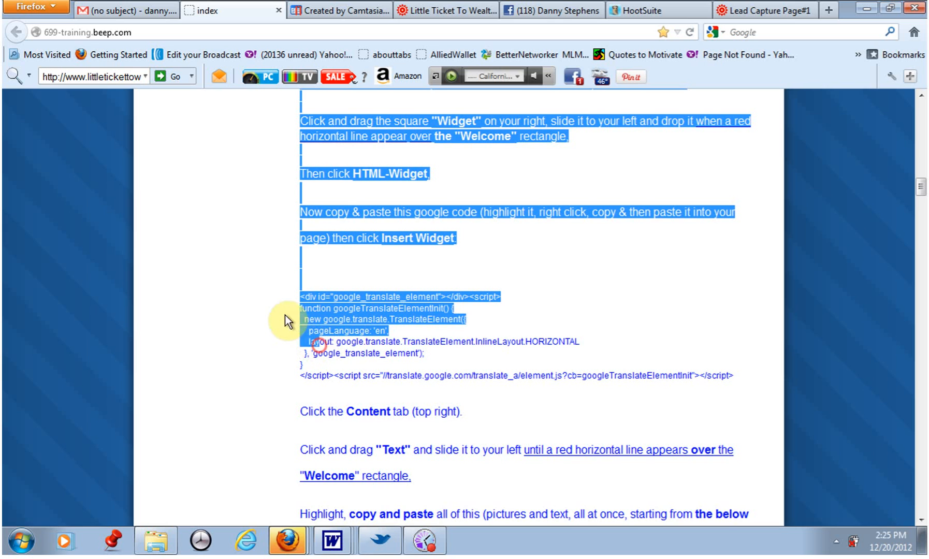
click(269, 314)
drag(299, 293, 688, 385)
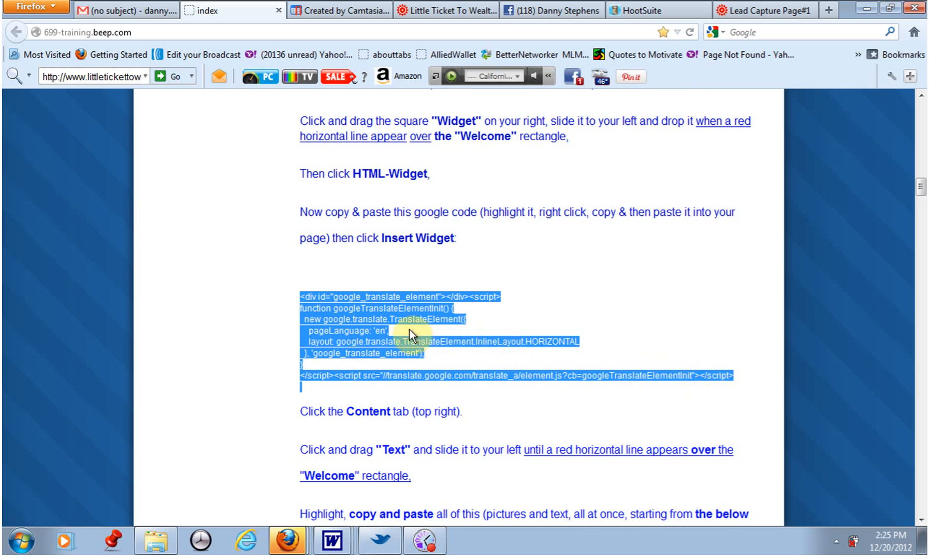
right_click(371, 314)
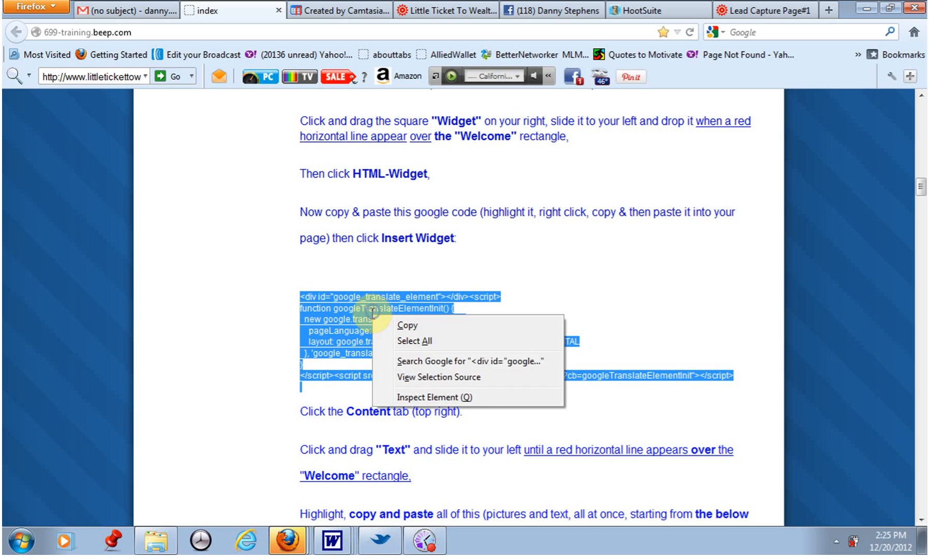
click(407, 325)
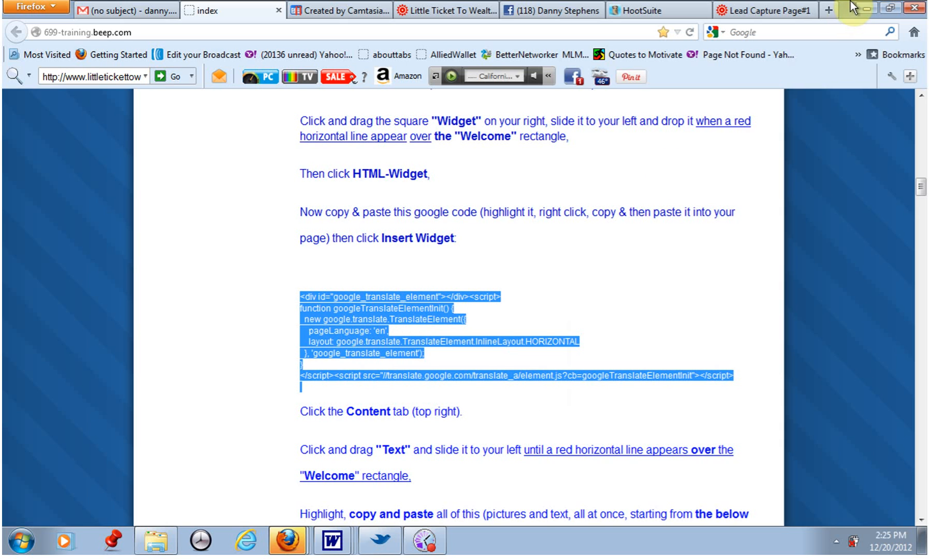
Paste the copied code into the HTML-Widget box, insert the widget, and switch the sidebar back to content.
click(891, 8)
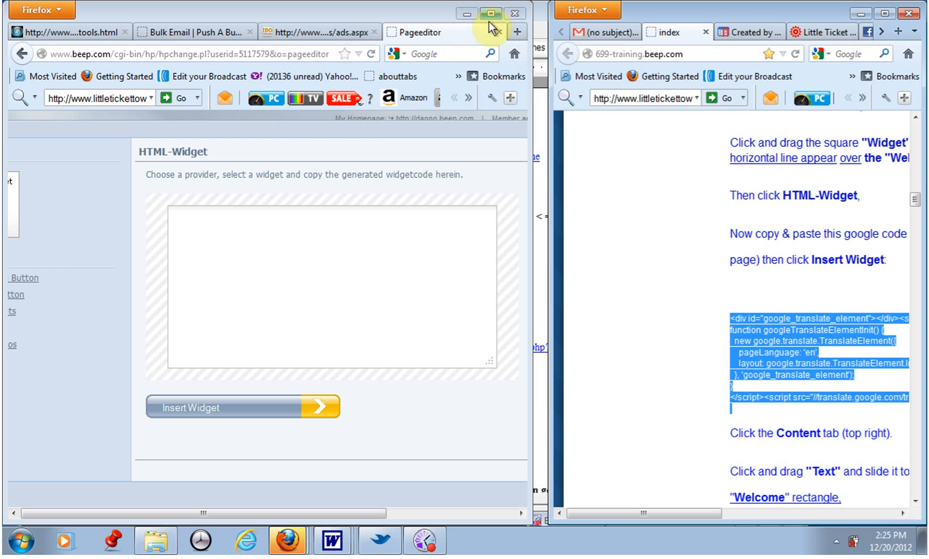
click(222, 229)
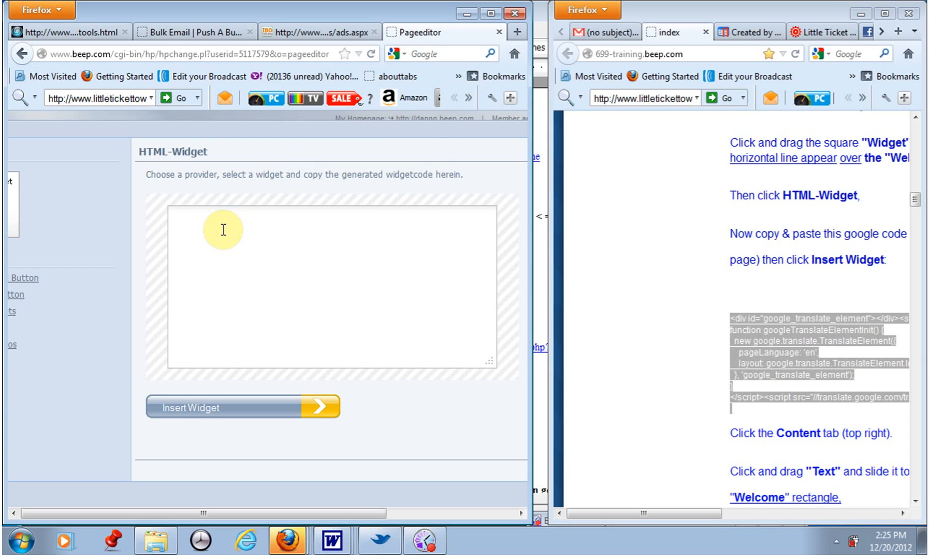
right_click(223, 231)
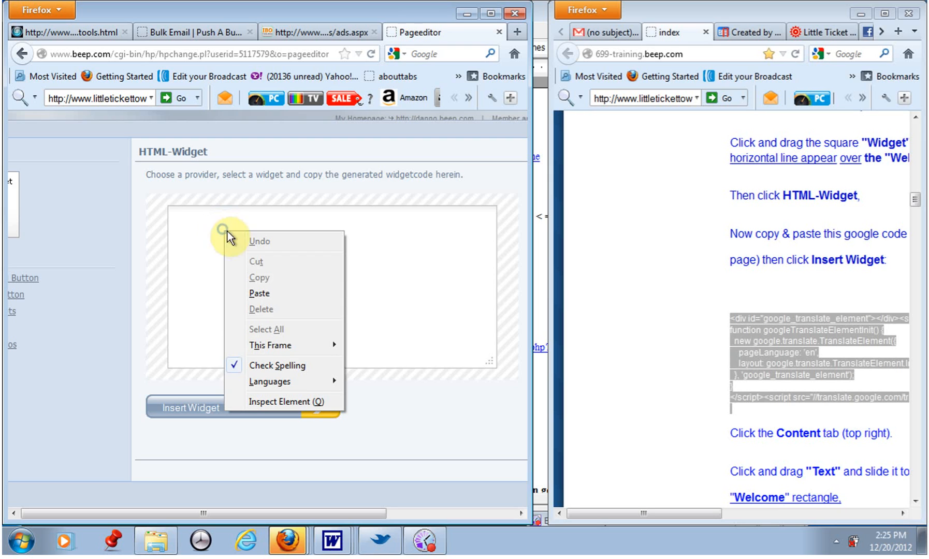
click(265, 291)
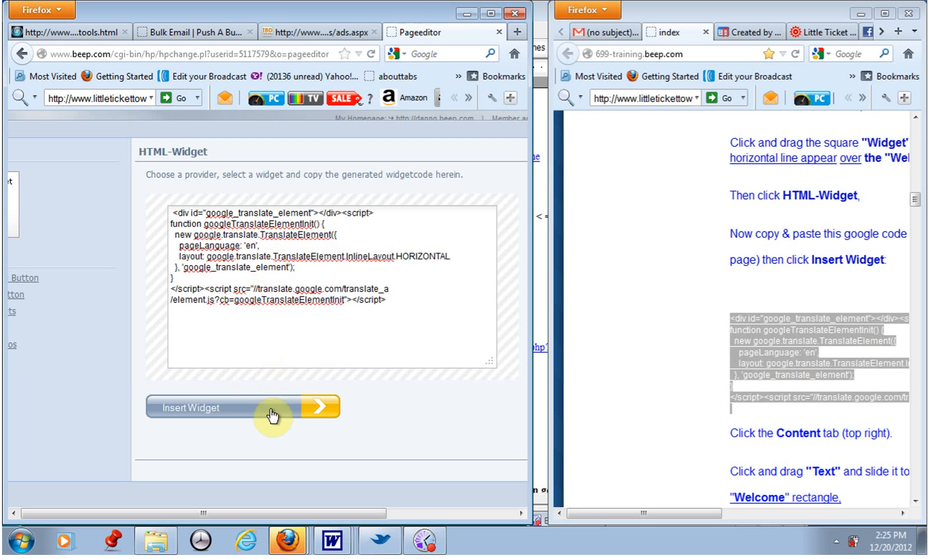
click(302, 412)
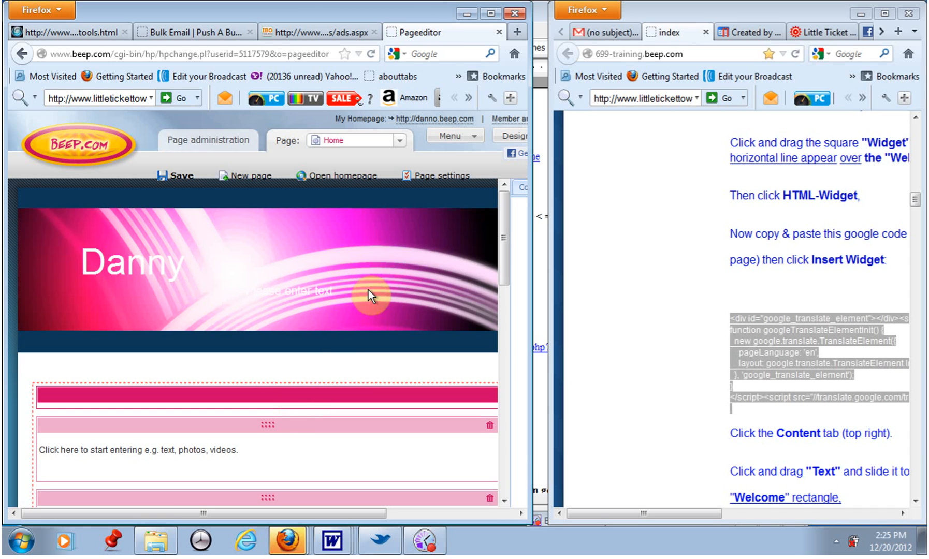
click(490, 13)
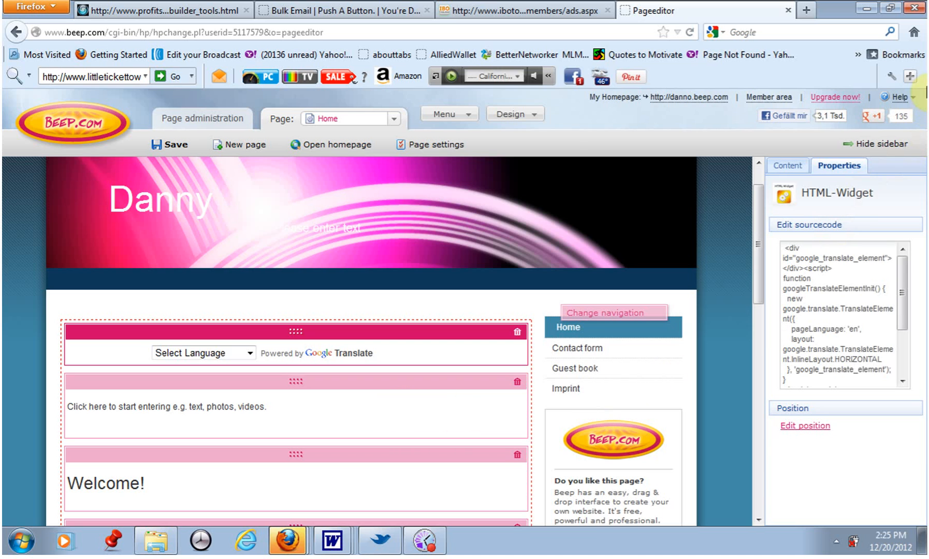
click(789, 166)
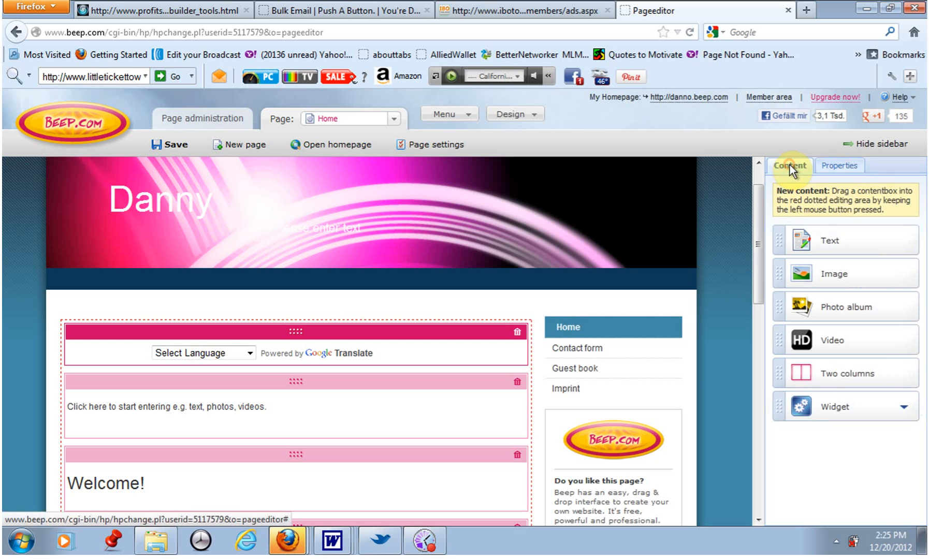
Read the next instruction on adding a Text box above the Welcome rectangle.
click(890, 9)
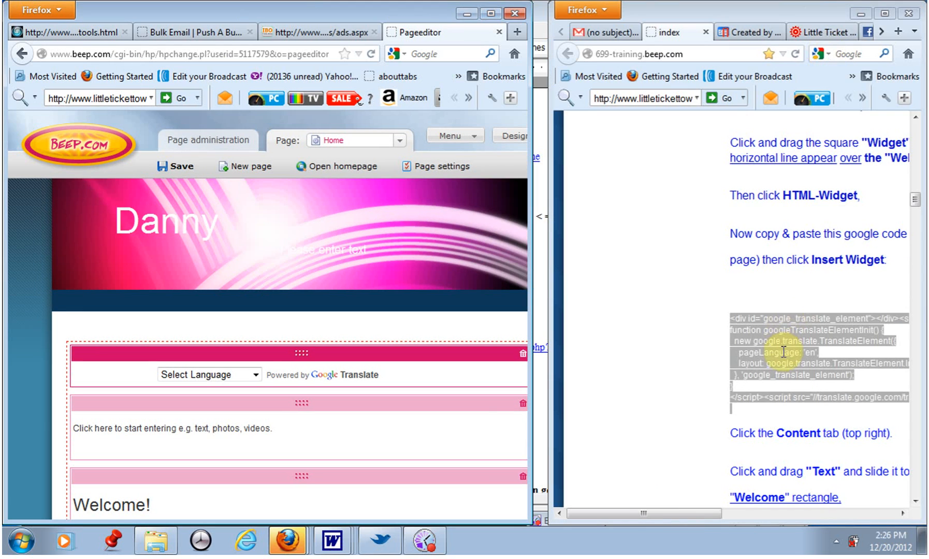
click(708, 369)
drag(658, 513, 717, 517)
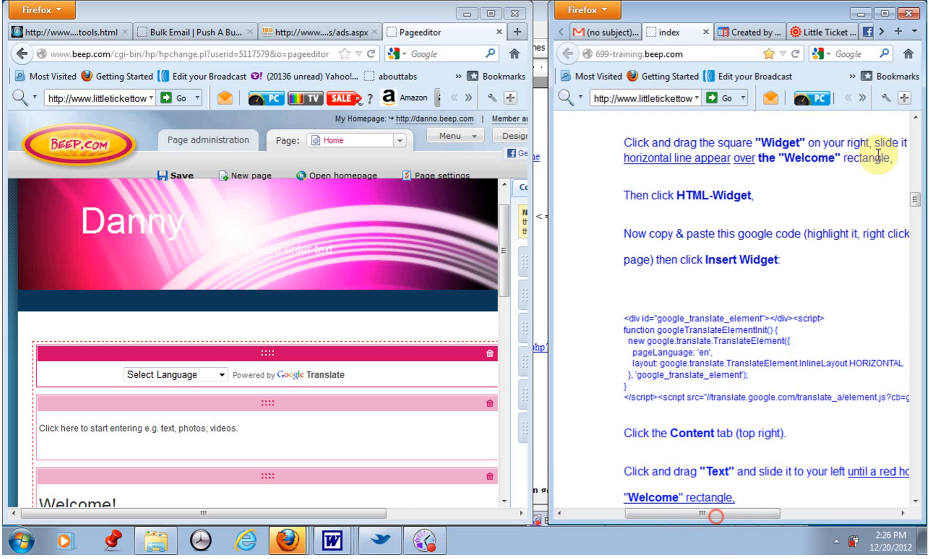
click(884, 18)
scroll(741, 227, down, 4)
scroll(742, 231, down, 3)
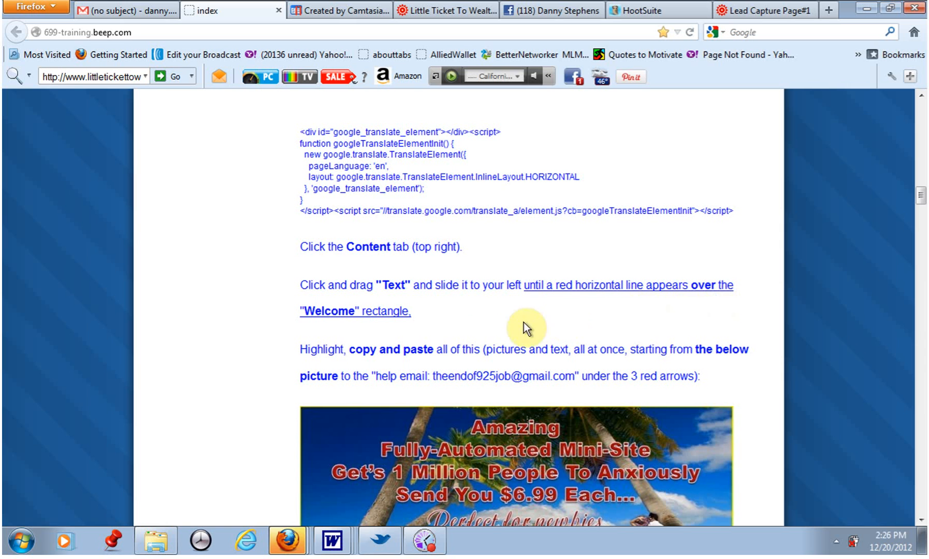
click(890, 10)
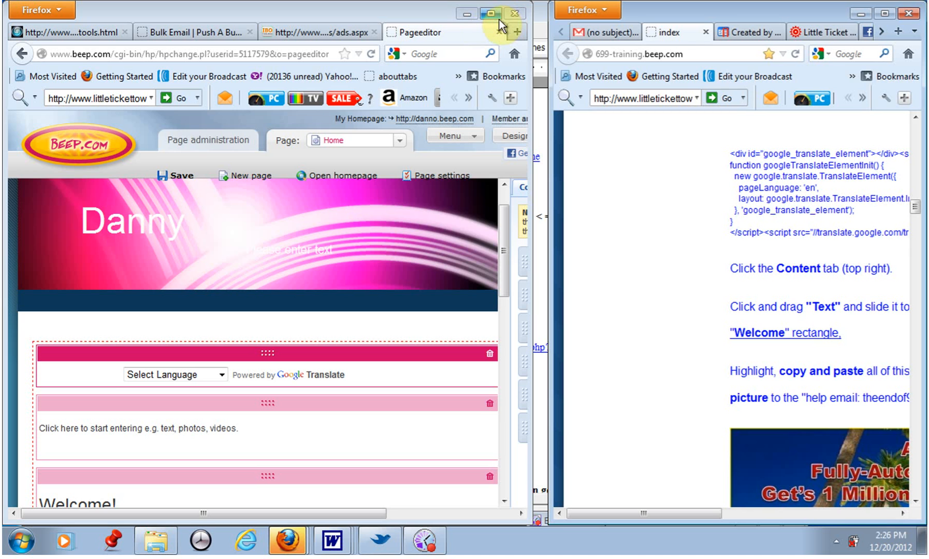
click(492, 14)
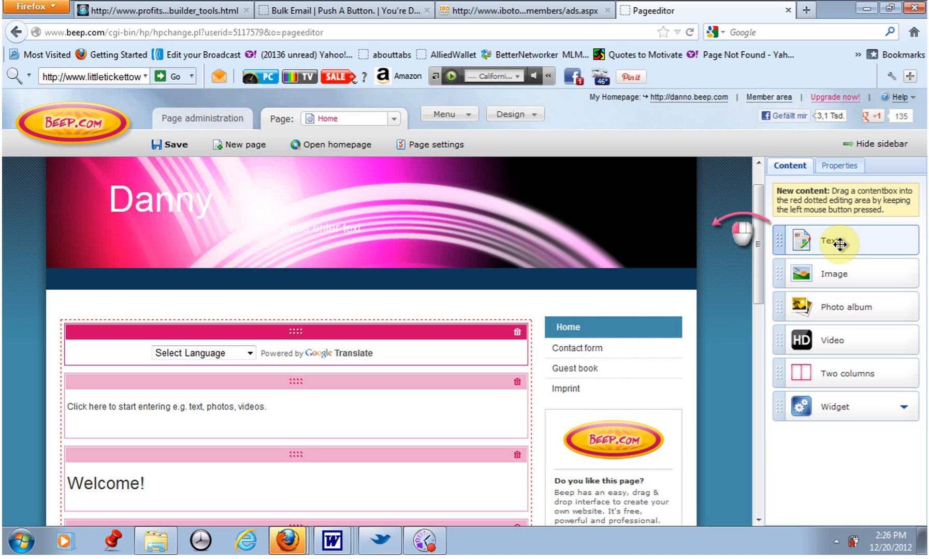
Insert another Text content box directly above the Welcome box.
drag(840, 243, 299, 392)
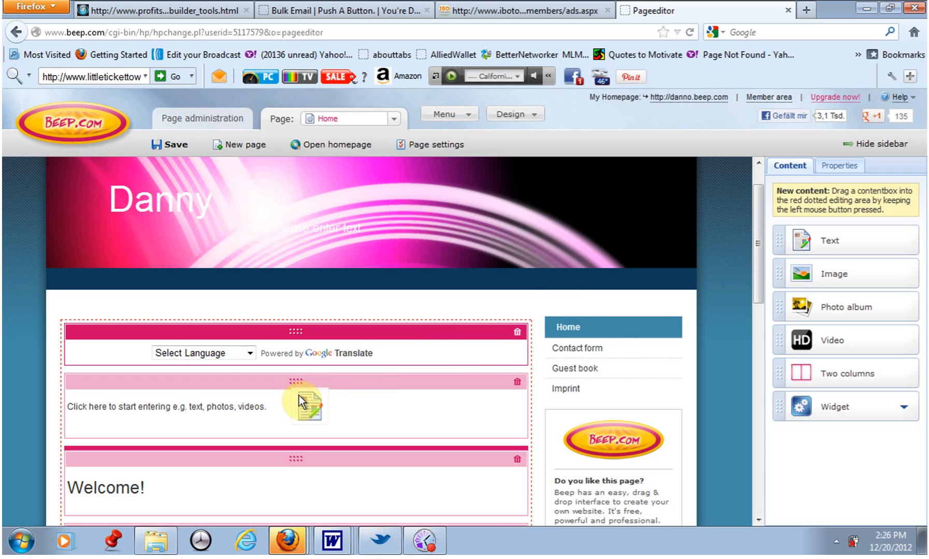
drag(299, 394, 291, 472)
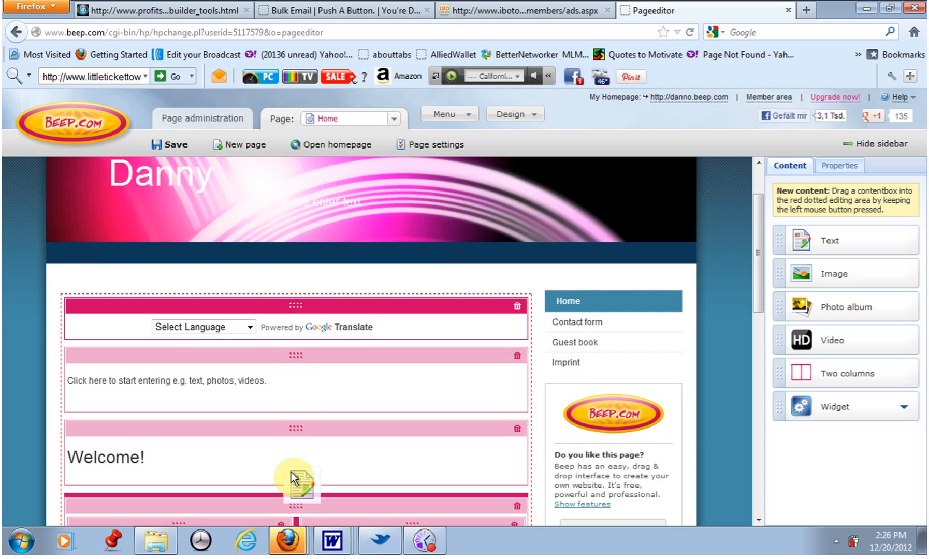
drag(295, 372, 305, 330)
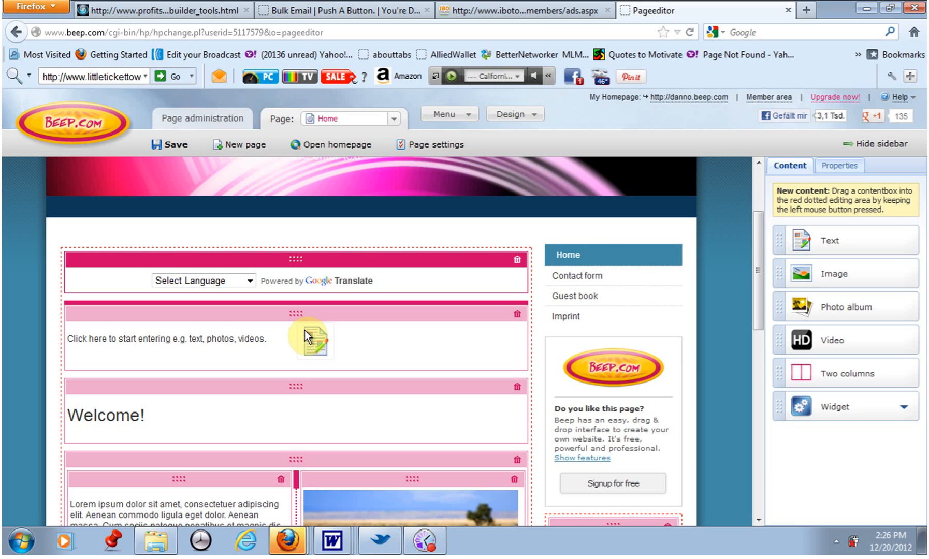
drag(305, 331, 304, 338)
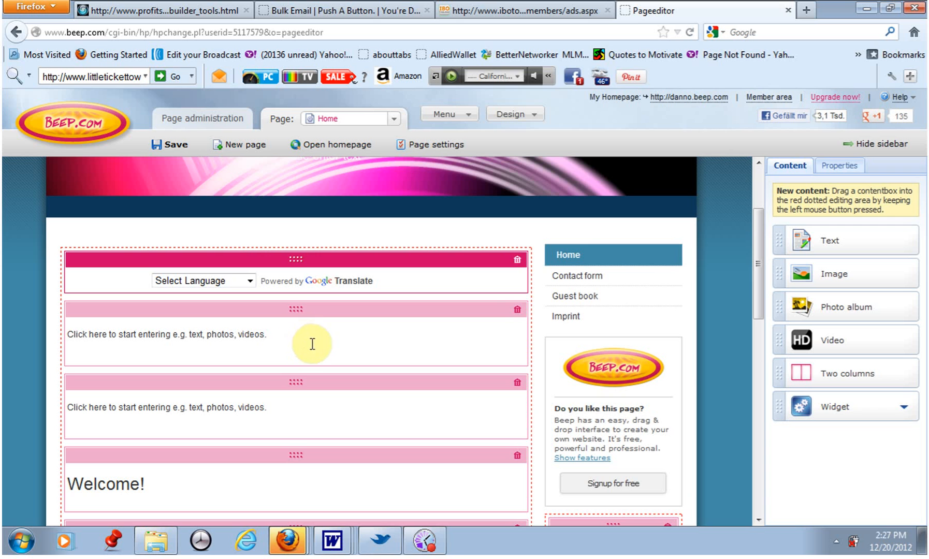
Scroll through the promotional picture and text on the instructions page.
click(888, 9)
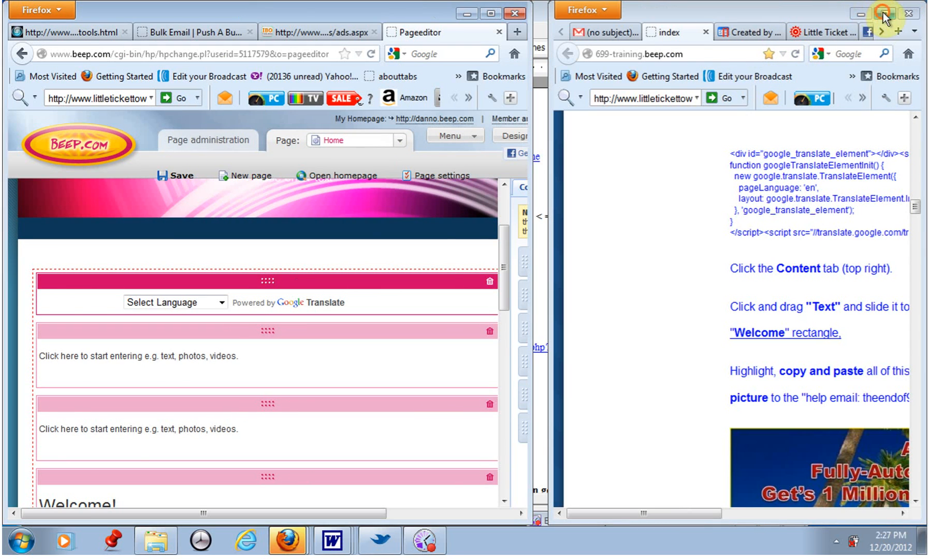
click(882, 13)
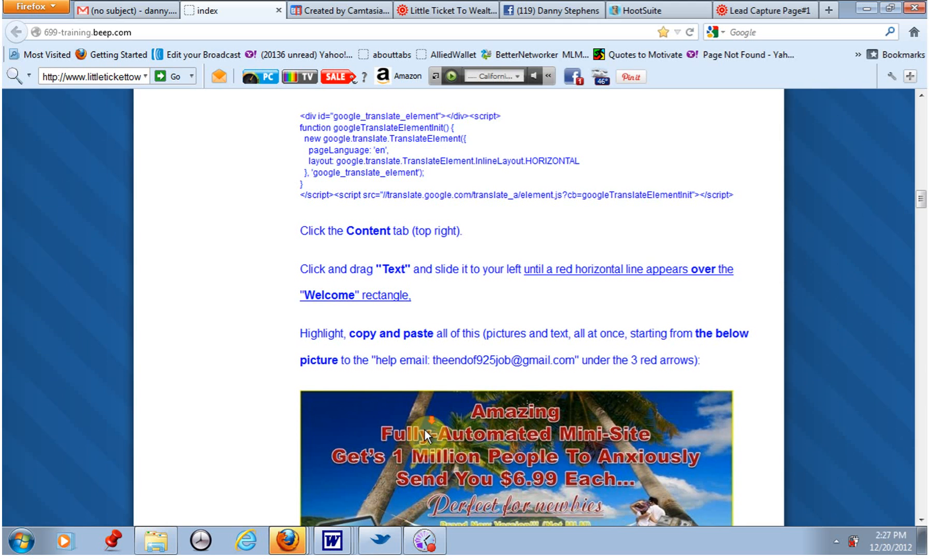
scroll(424, 432, down, 3)
scroll(424, 430, down, 7)
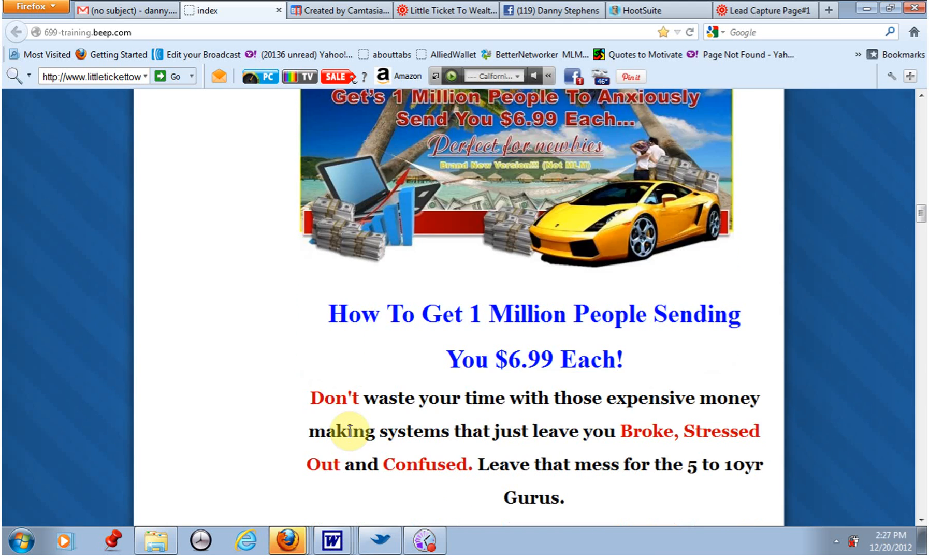
scroll(408, 305, down, 10)
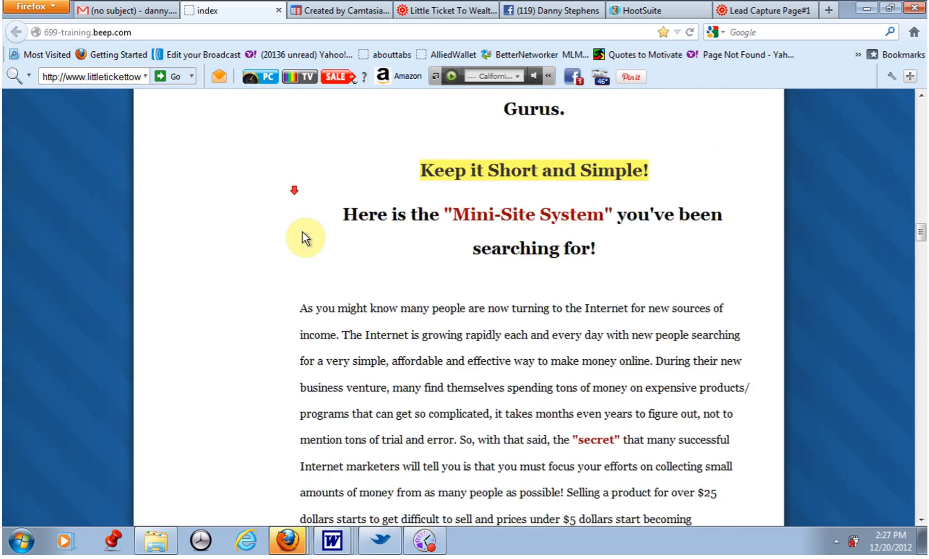
scroll(304, 243, down, 10)
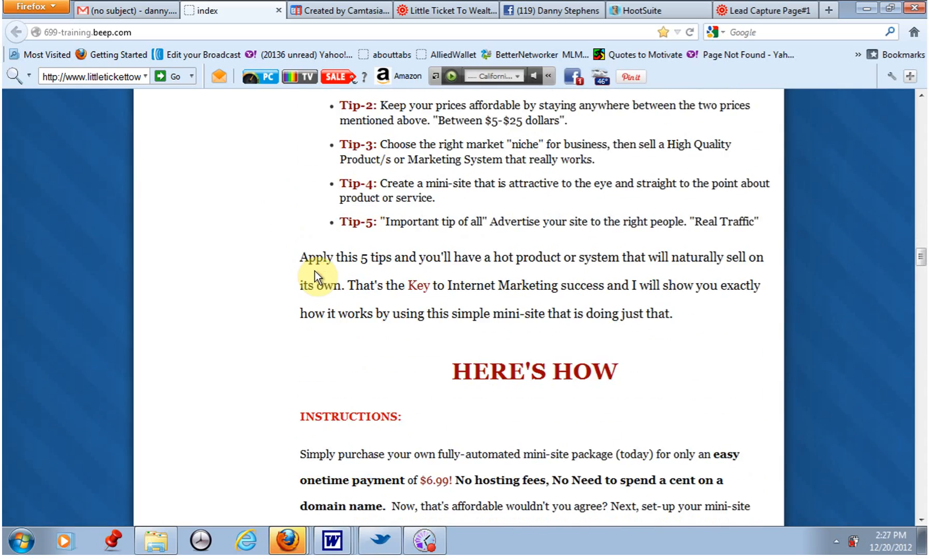
Select and copy the promotional picture and all text down to the help e-mail line on the instructions page.
scroll(339, 321, down, 10)
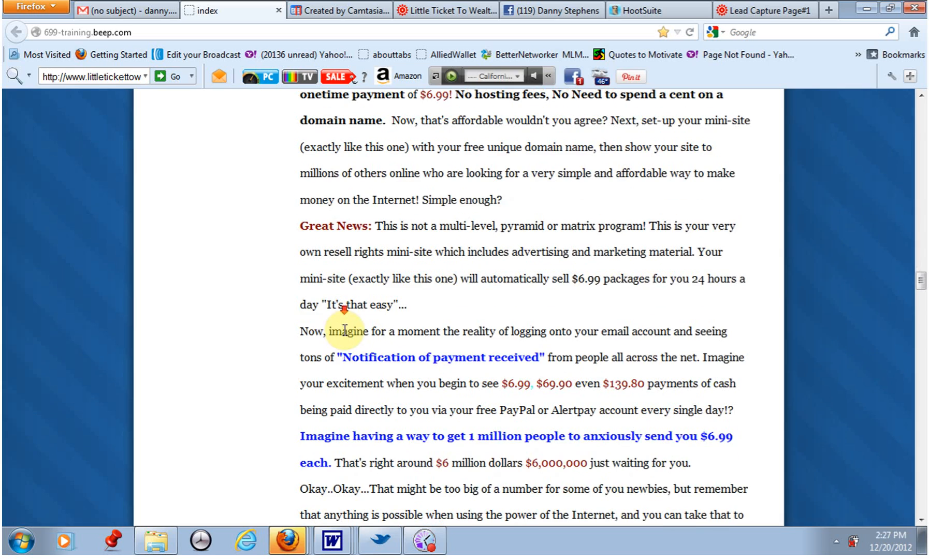
scroll(346, 338, down, 5)
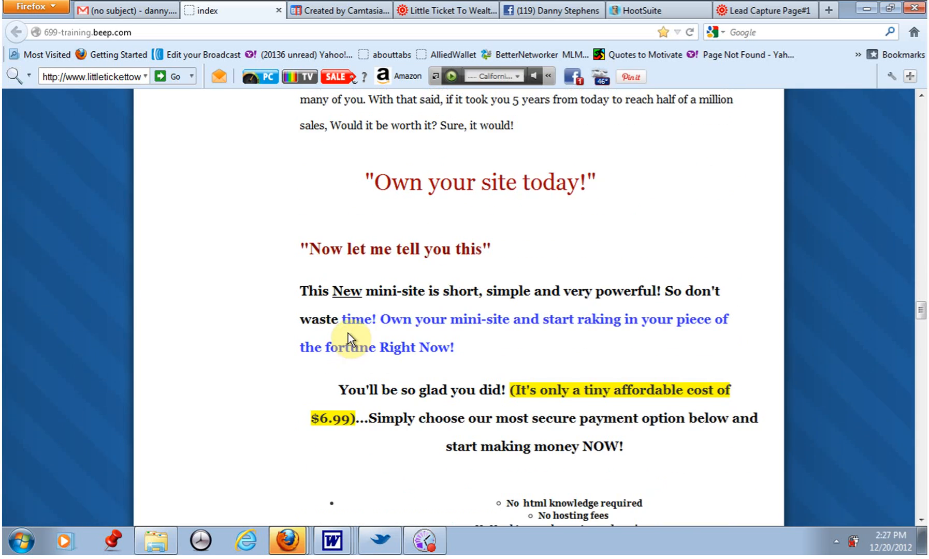
scroll(346, 338, down, 3)
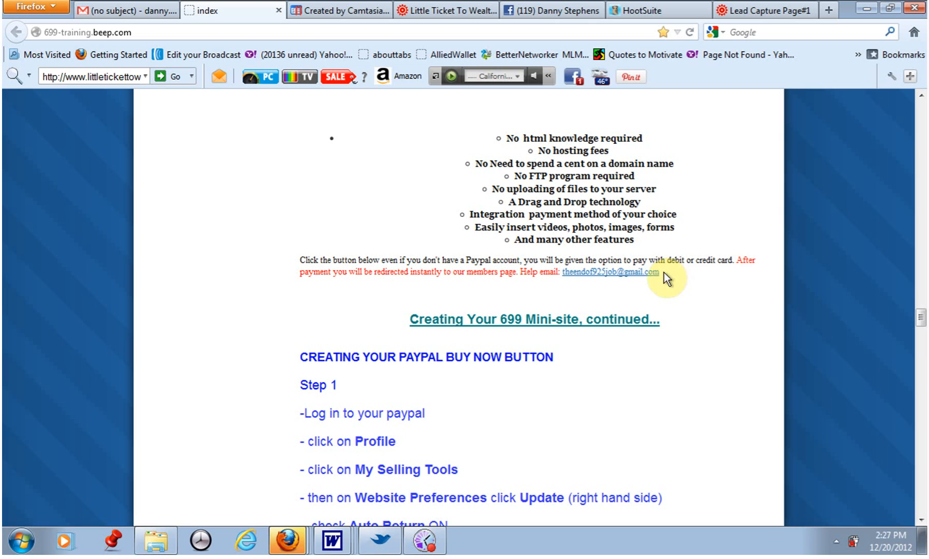
drag(663, 274, 586, 142)
drag(620, 82, 353, 436)
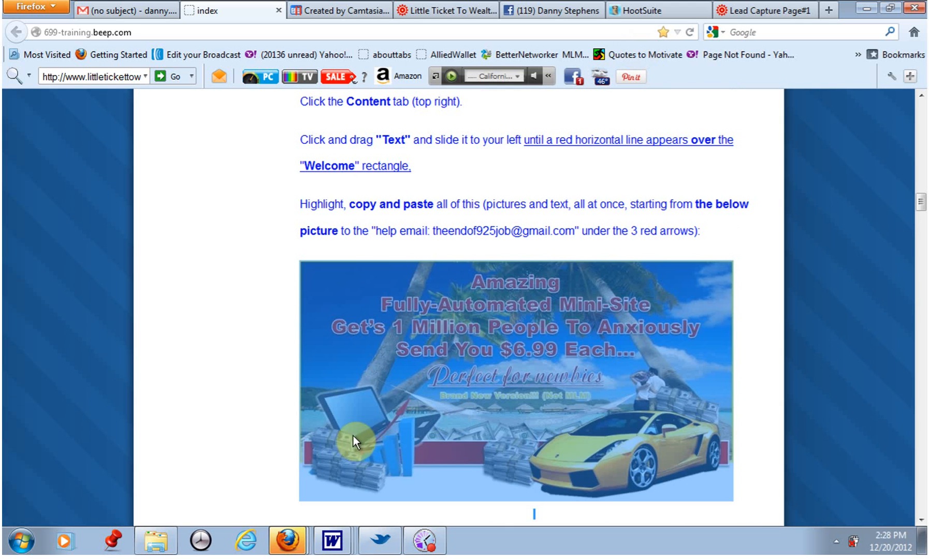
right_click(309, 265)
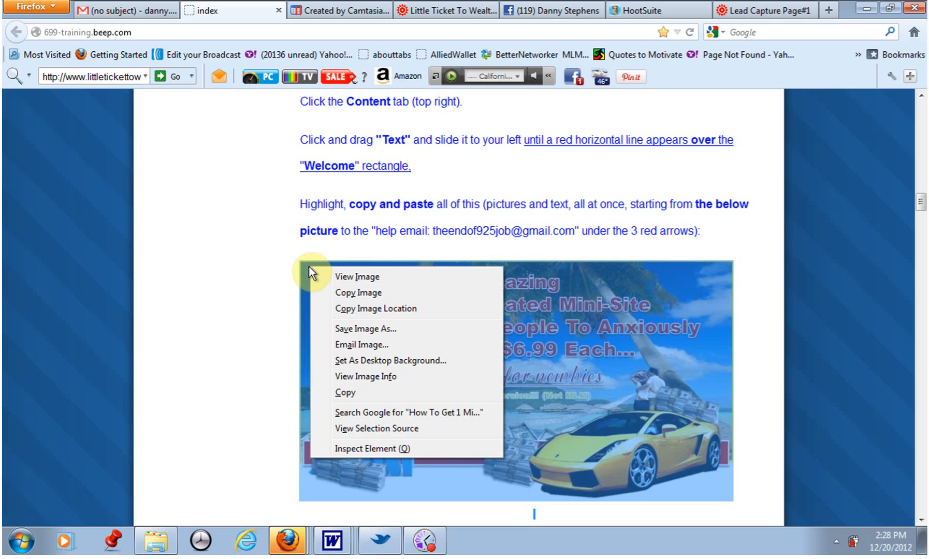
click(352, 393)
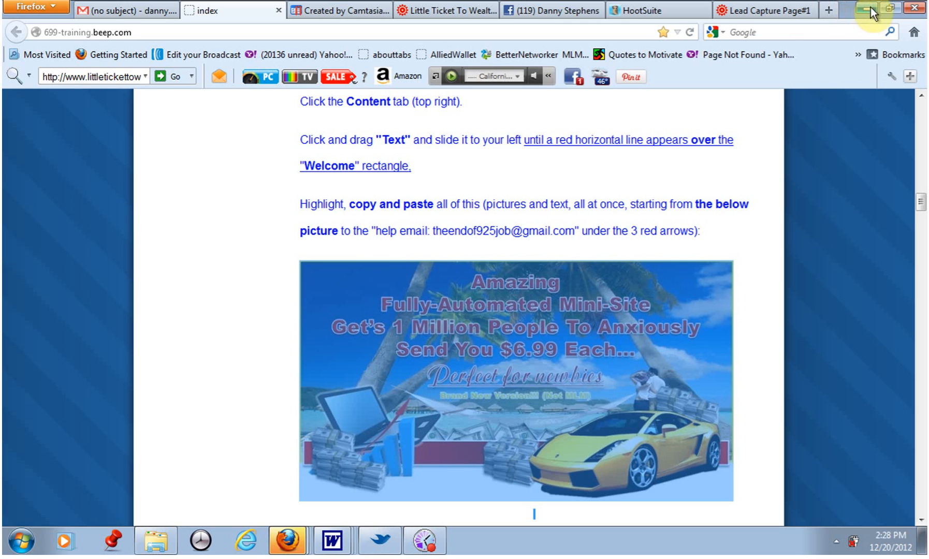
Paste the copied picture and text into the new Text box above the Welcome box in the page editor.
click(887, 7)
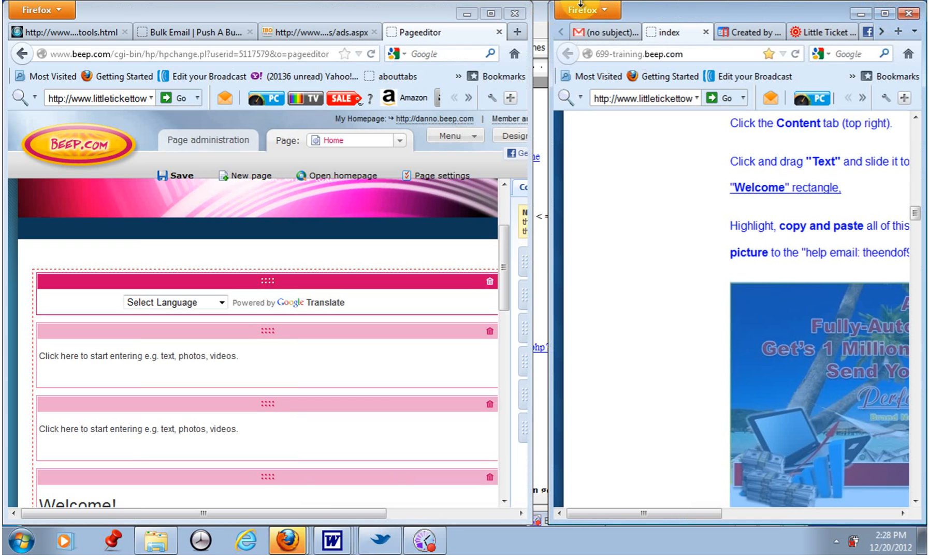
click(489, 14)
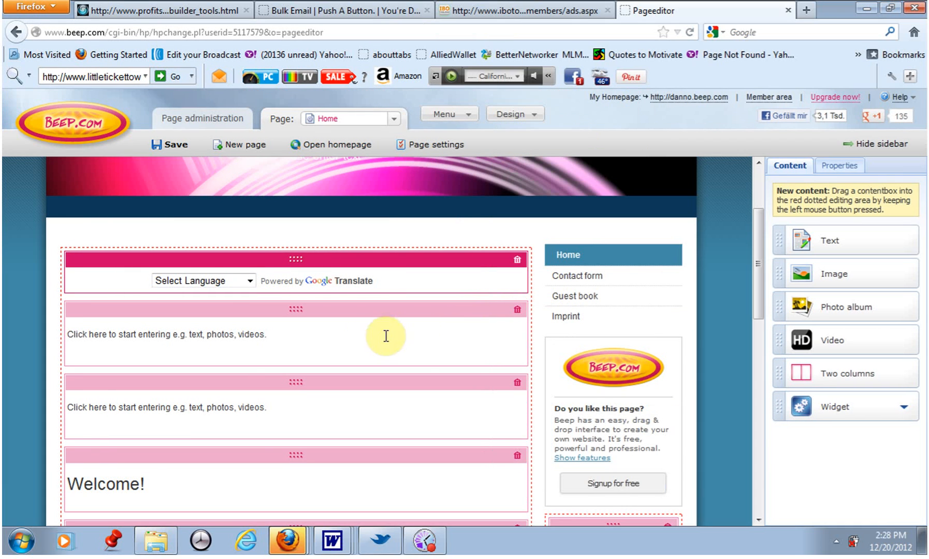
click(144, 332)
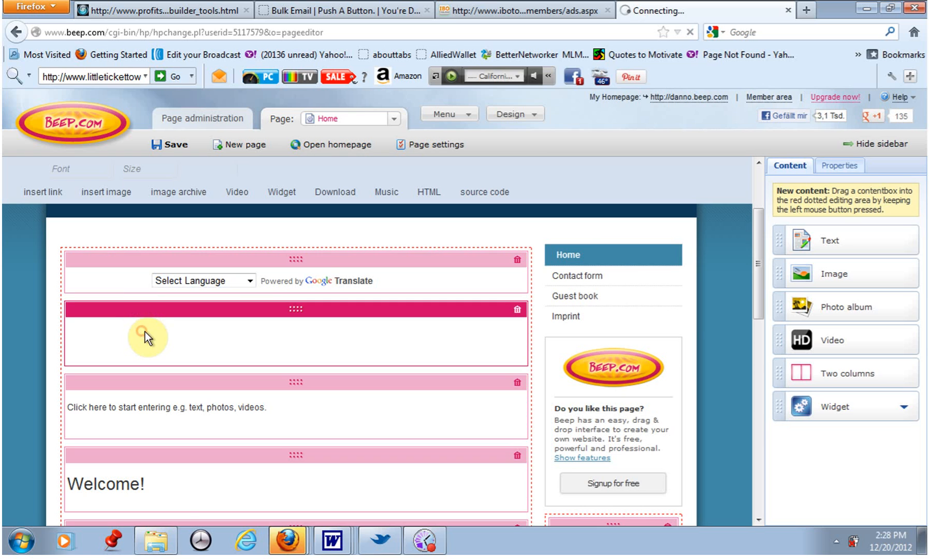
right_click(147, 332)
click(173, 341)
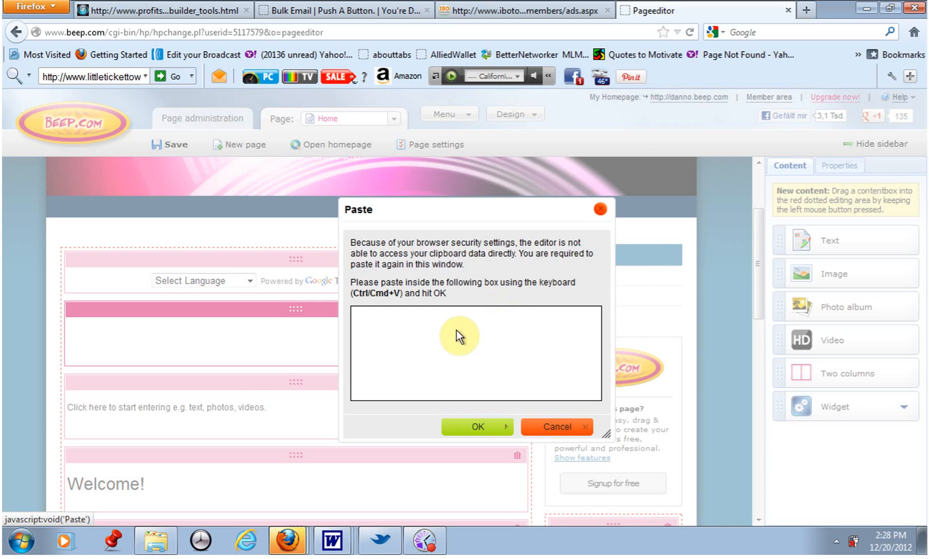
click(387, 324)
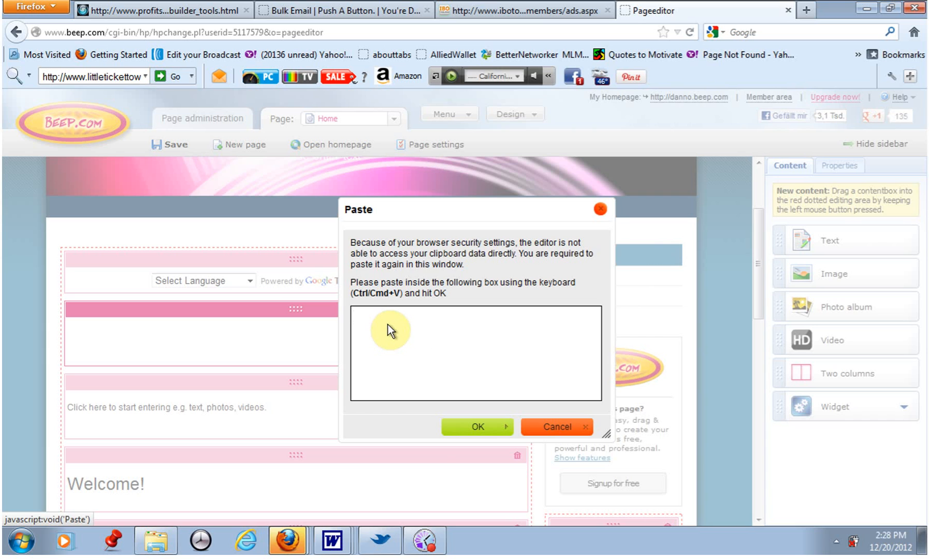
right_click(388, 324)
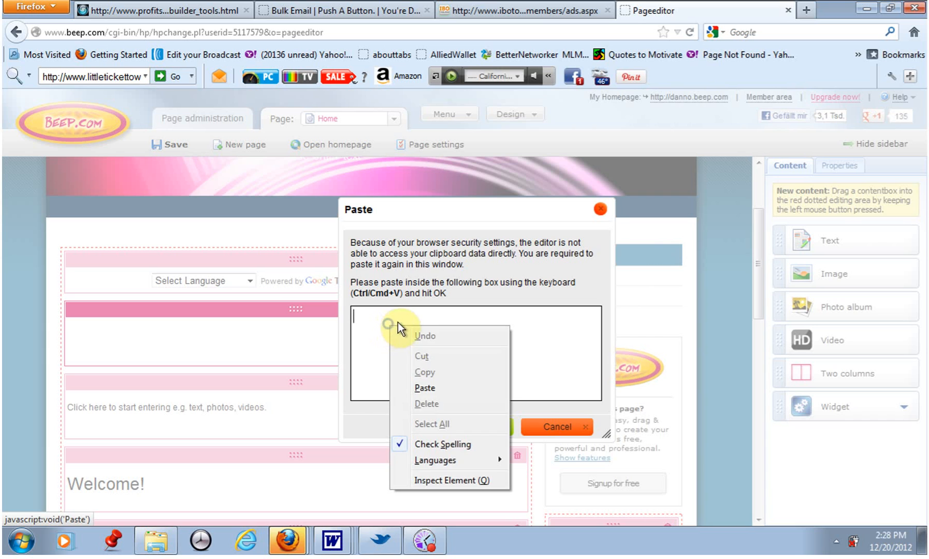
click(435, 388)
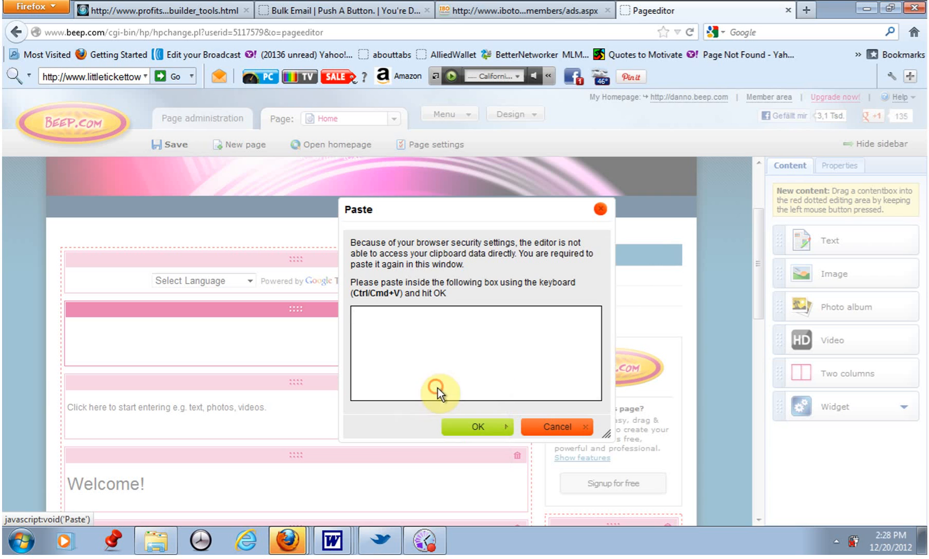
click(483, 431)
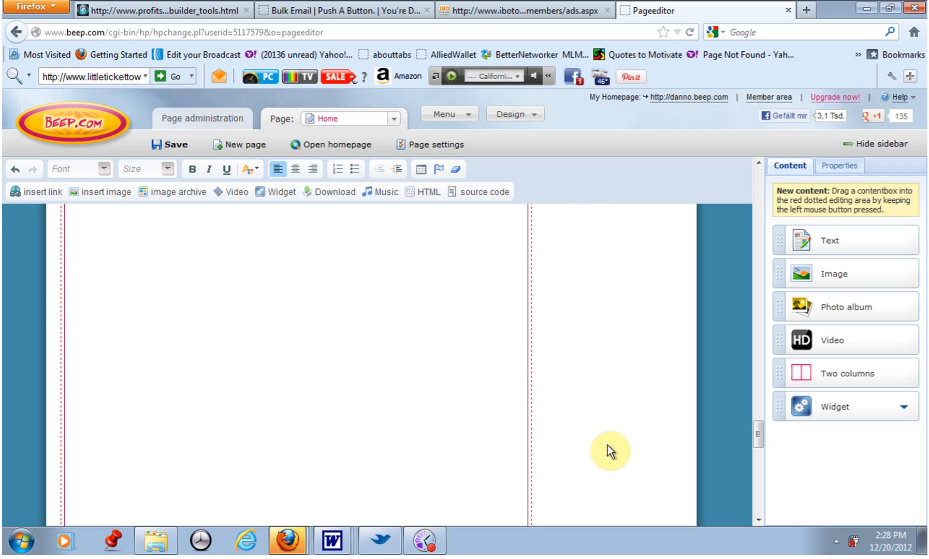
Scroll through the pasted content in the editor to review it.
scroll(638, 389, up, 5)
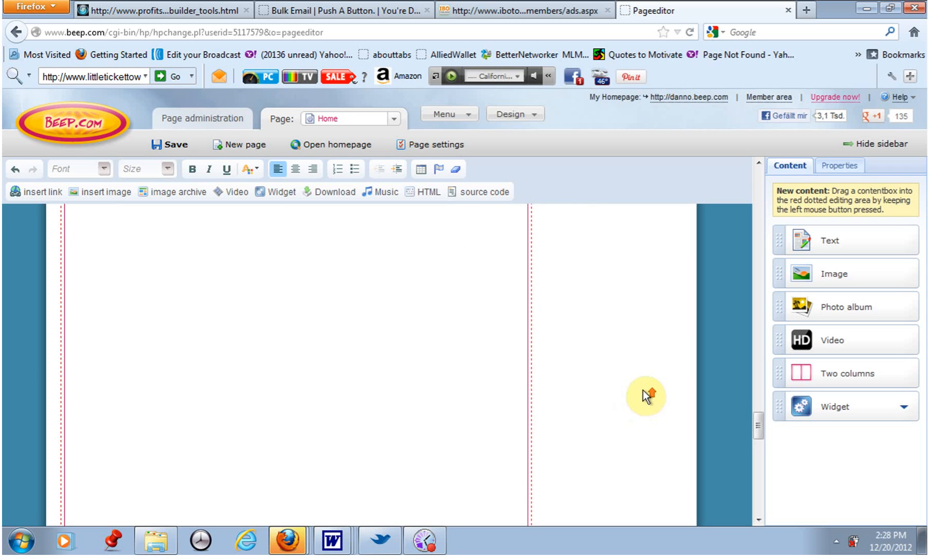
scroll(646, 389, up, 5)
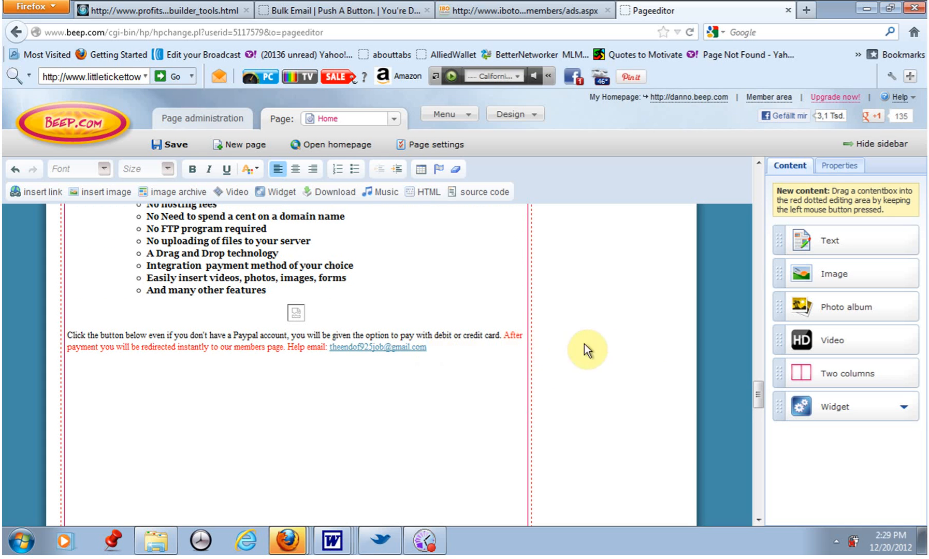
scroll(596, 331, up, 2)
scroll(599, 323, up, 15)
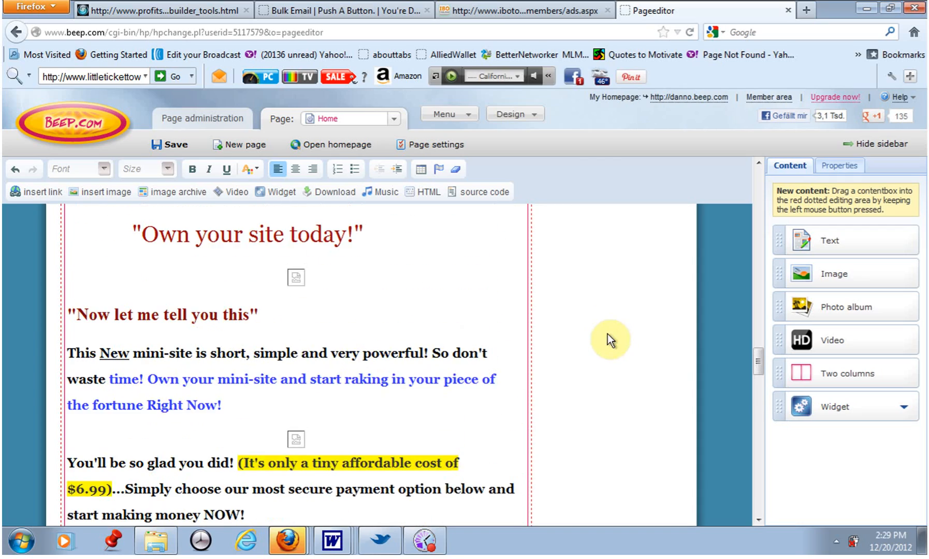
scroll(605, 316, up, 20)
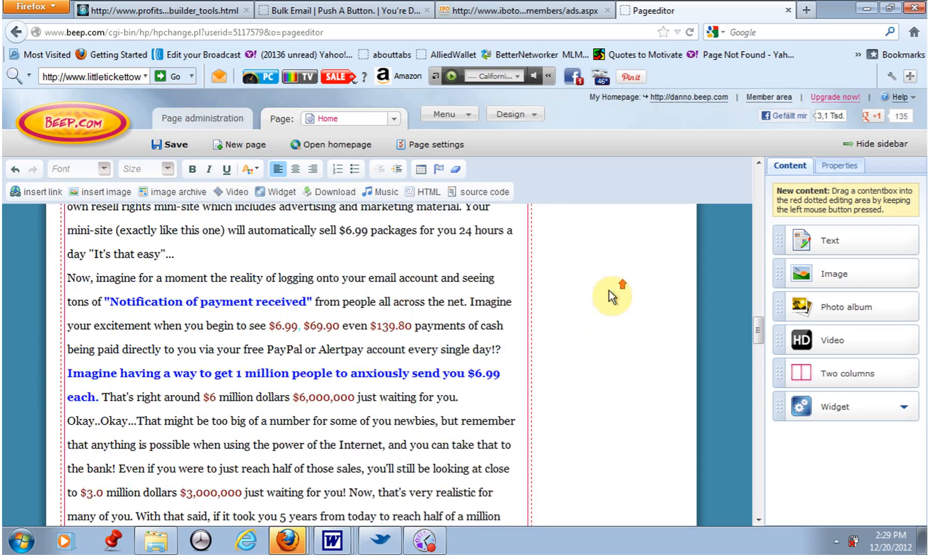
scroll(619, 363, up, 20)
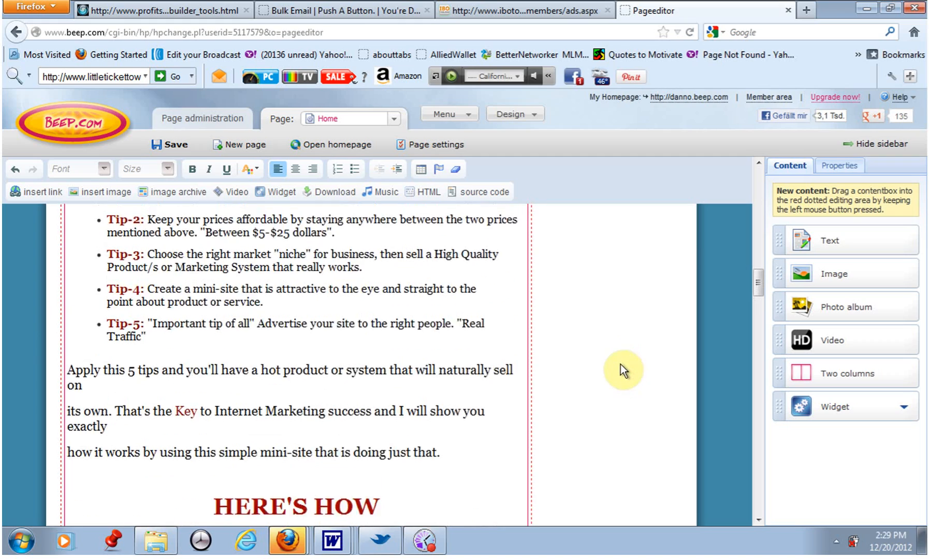
scroll(620, 373, up, 10)
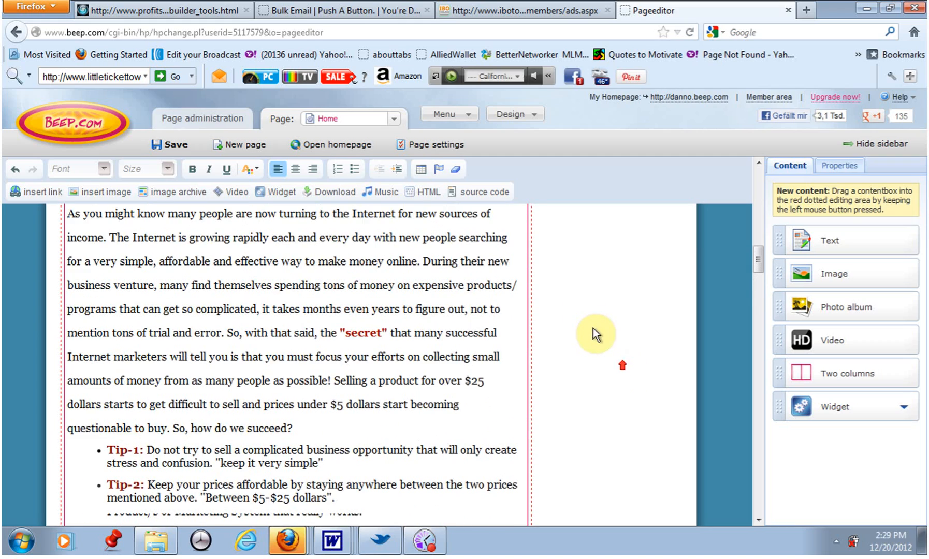
scroll(603, 336, up, 10)
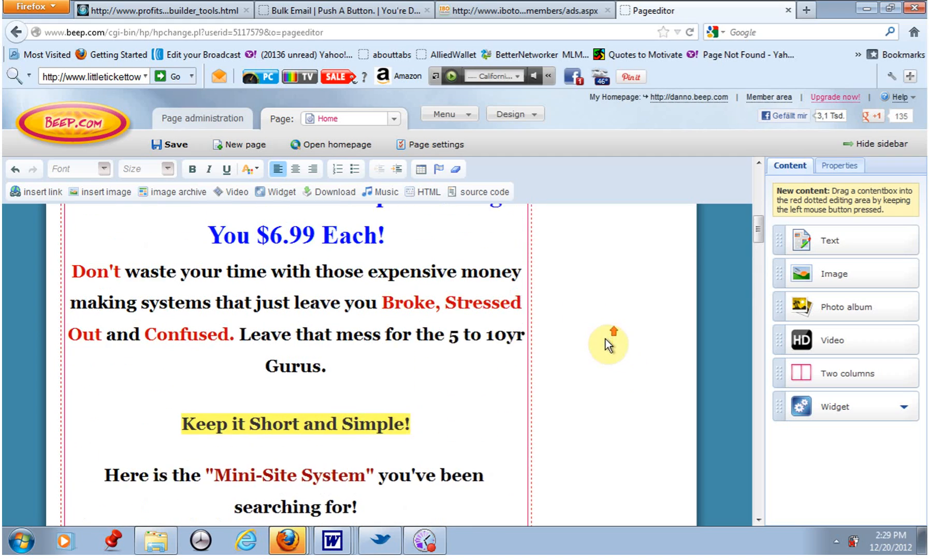
scroll(606, 339, up, 5)
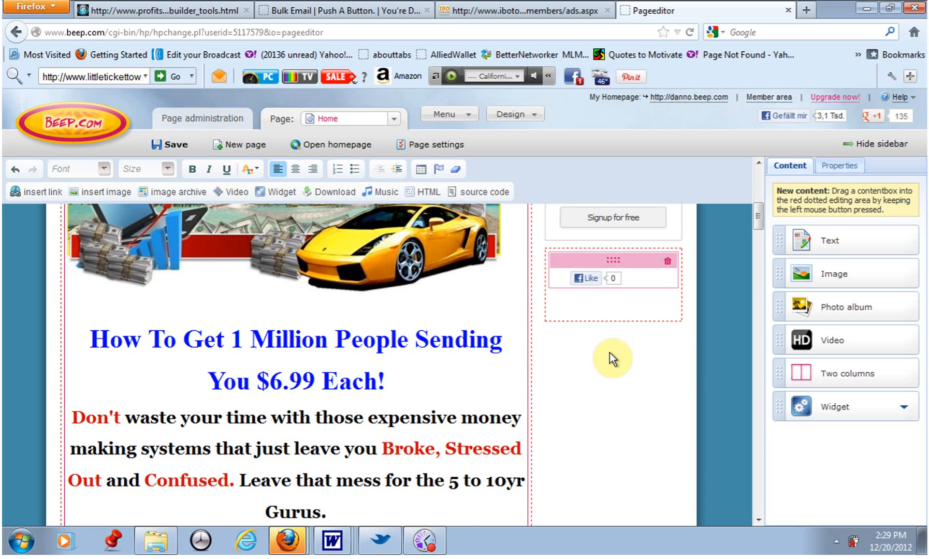
scroll(587, 362, up, 2)
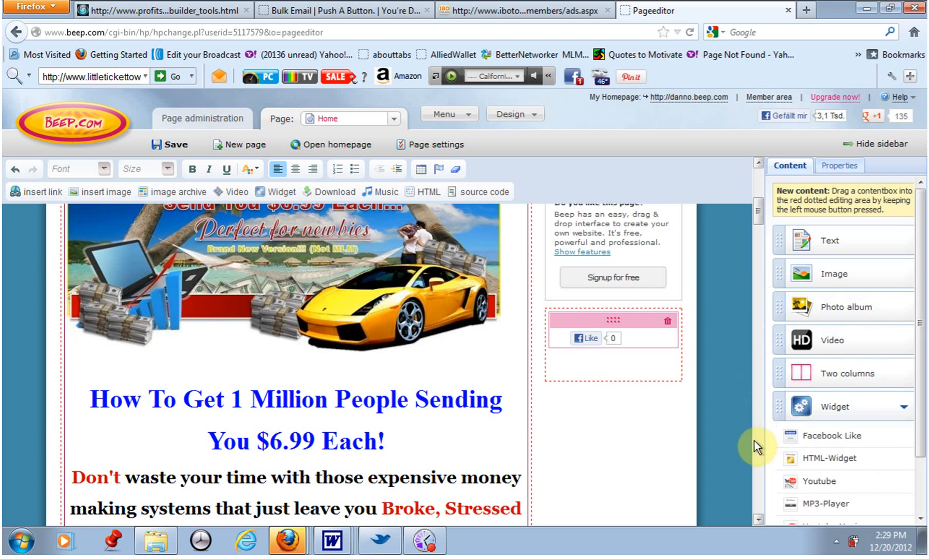
scroll(656, 475, down, 1)
scroll(660, 474, down, 7)
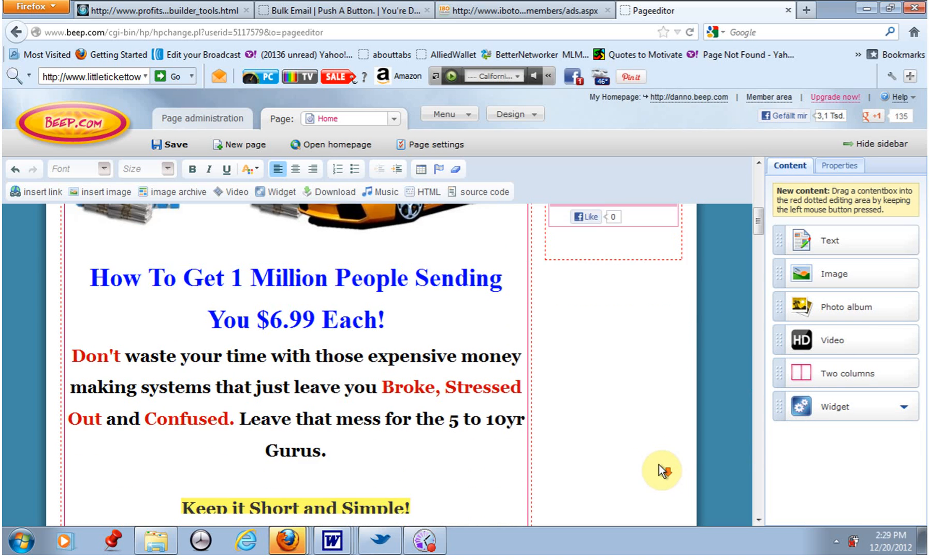
scroll(664, 441, down, 8)
scroll(668, 398, down, 10)
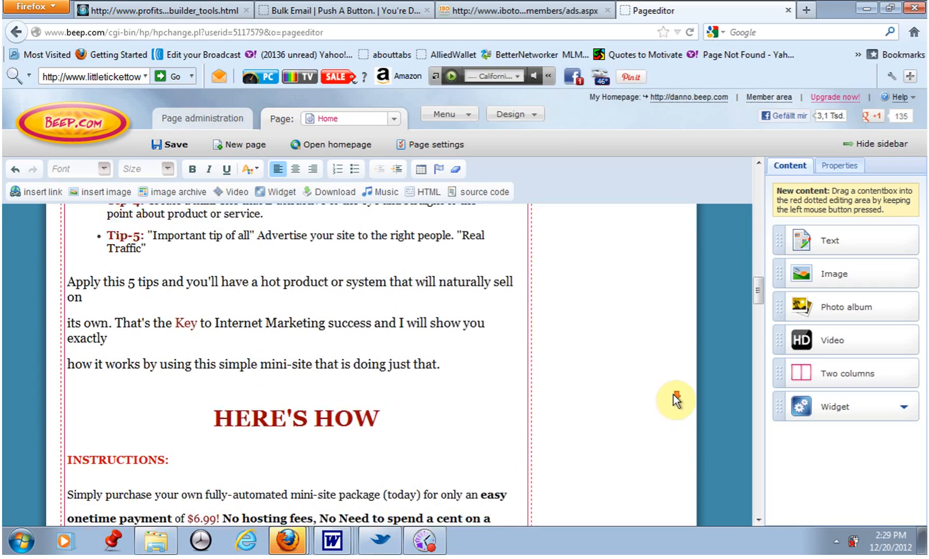
scroll(670, 395, down, 9)
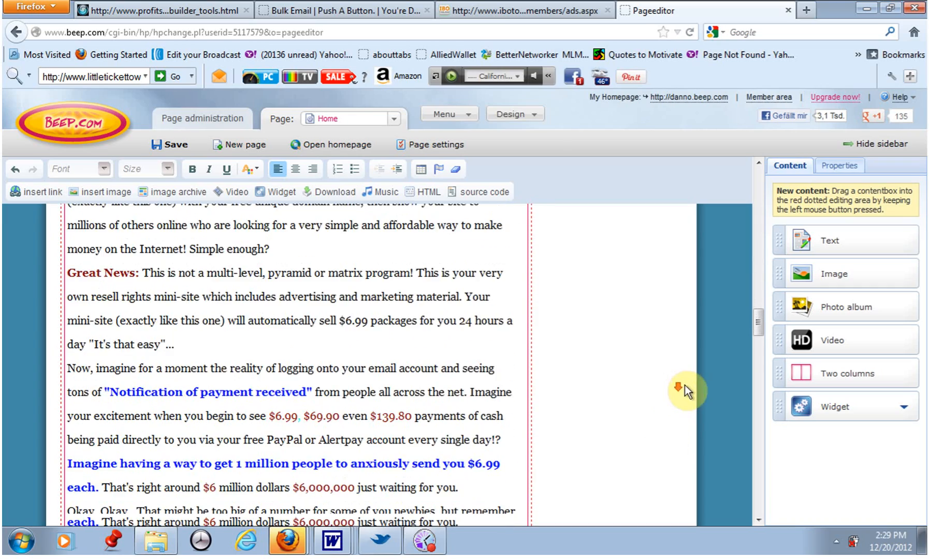
scroll(675, 388, down, 8)
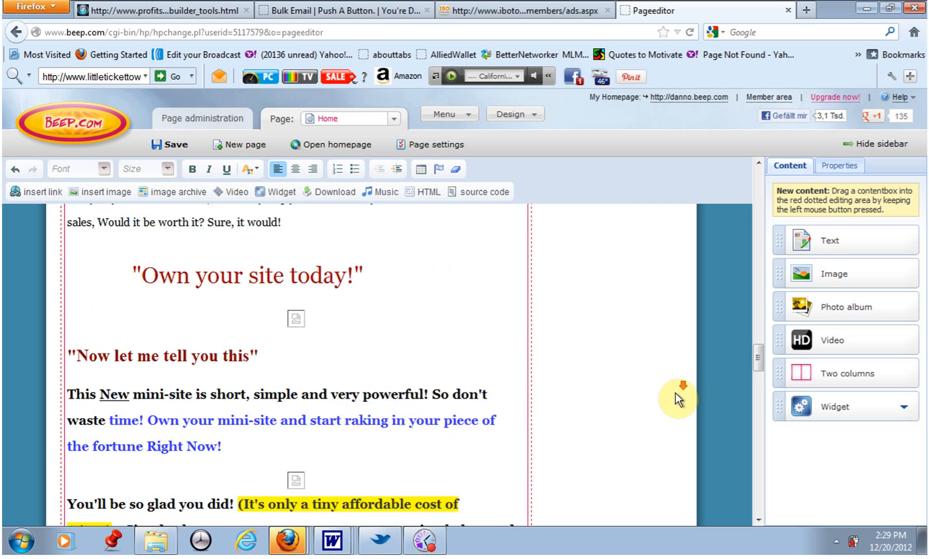
scroll(678, 390, down, 8)
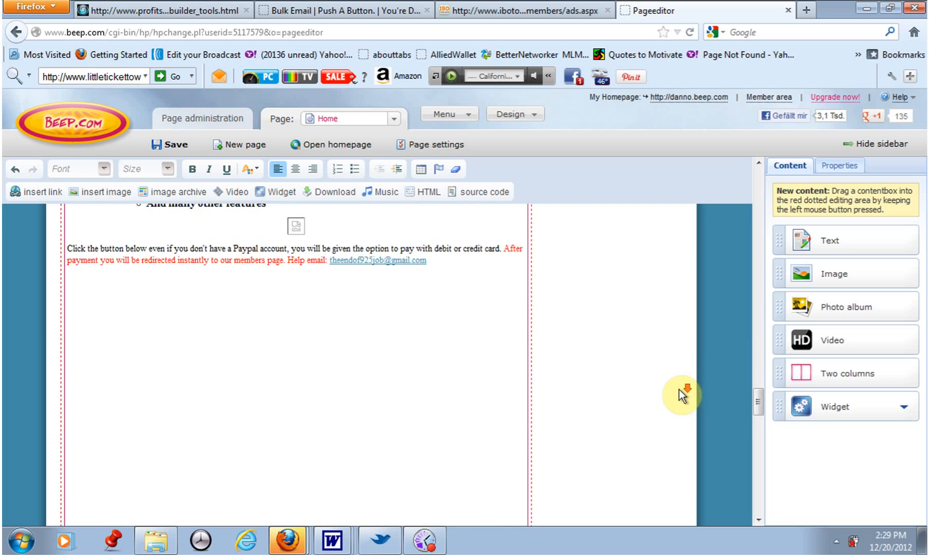
scroll(672, 390, down, 4)
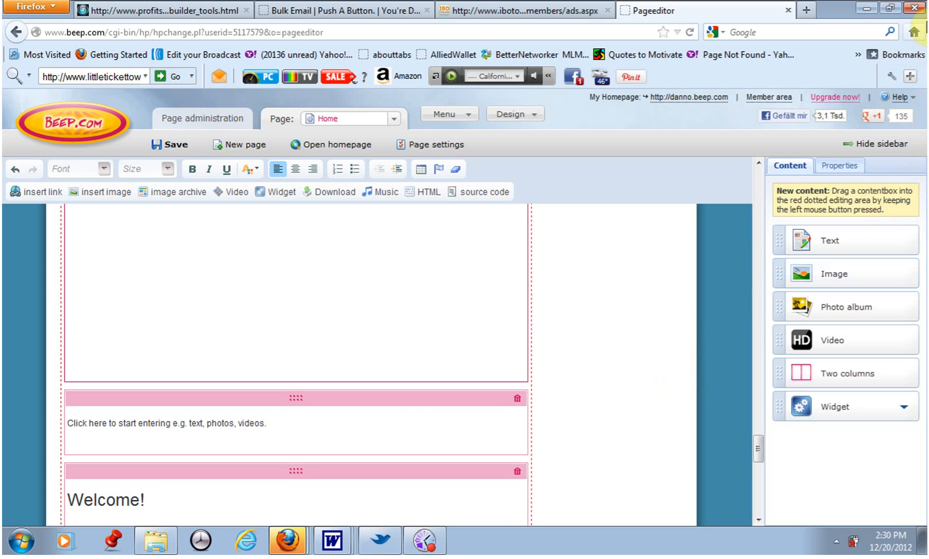
Return to the instructions page and scroll down through the promotional text below the picture.
click(887, 6)
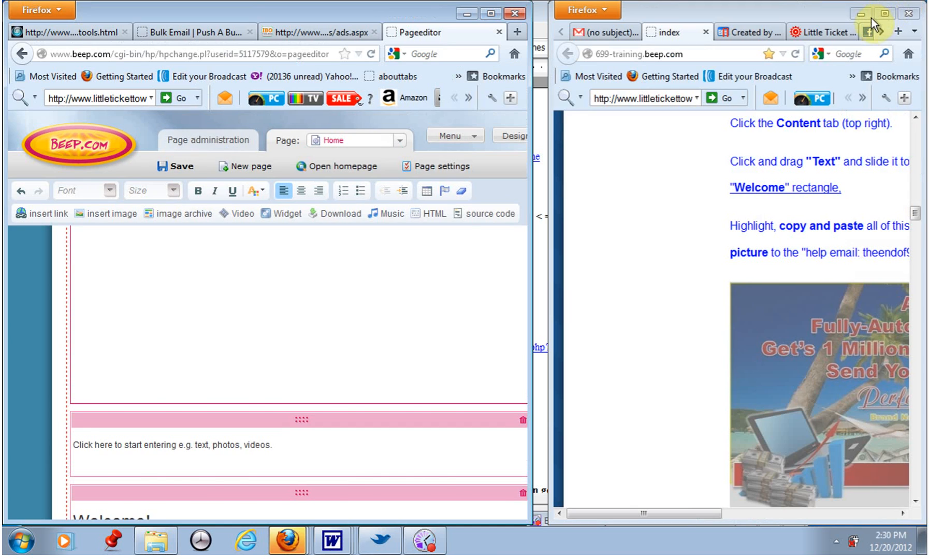
click(646, 244)
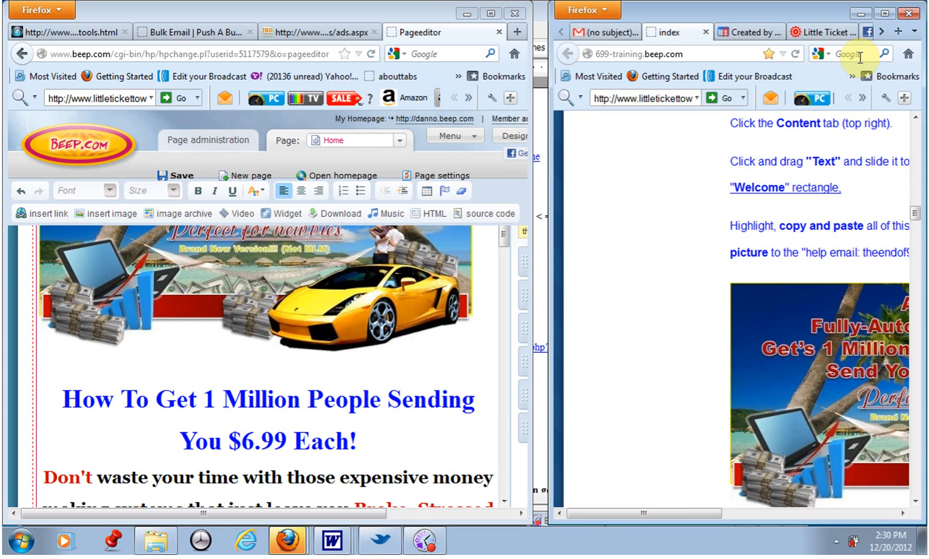
click(878, 15)
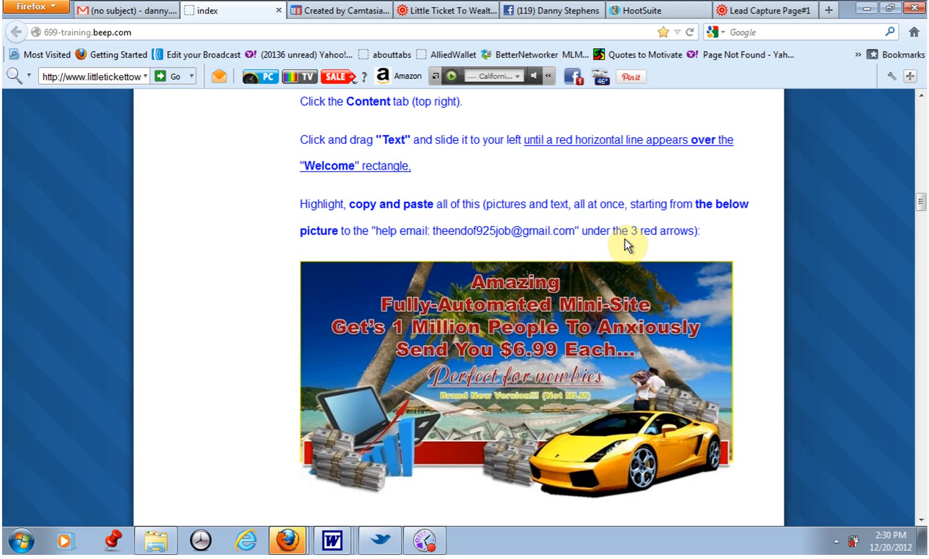
scroll(641, 243, down, 5)
scroll(645, 254, down, 15)
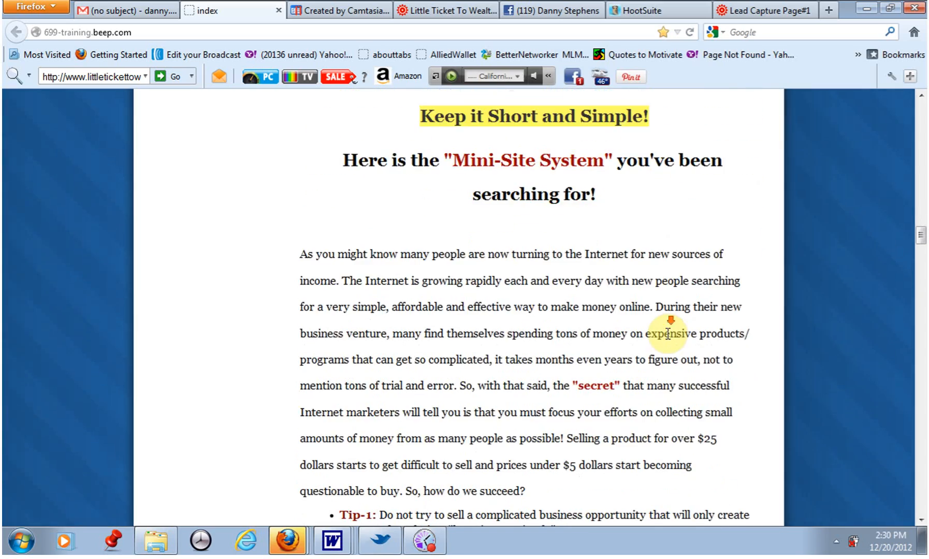
scroll(699, 337, down, 6)
scroll(696, 336, down, 10)
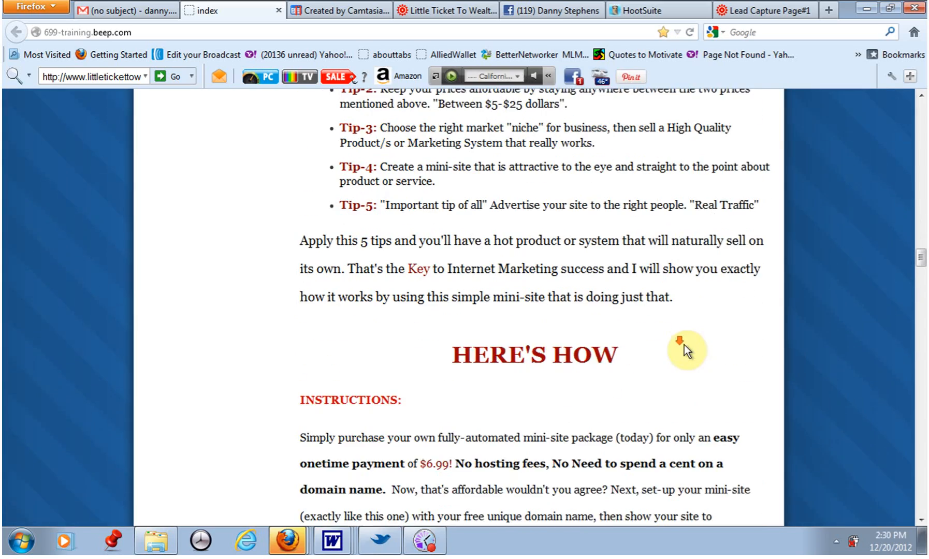
scroll(689, 336, down, 10)
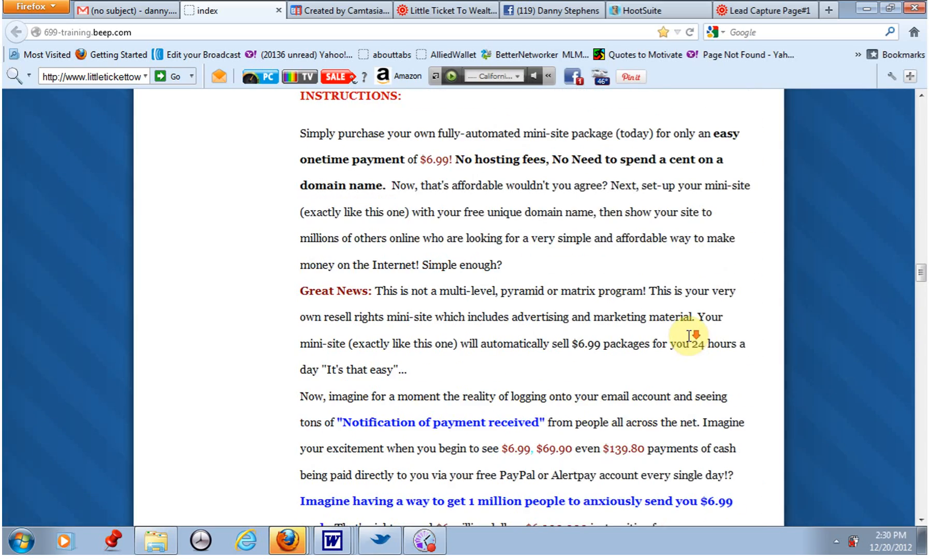
Scroll through the instructions page to read the PayPal Buy Now button steps and the directions for the second page part.
scroll(694, 344, down, 3)
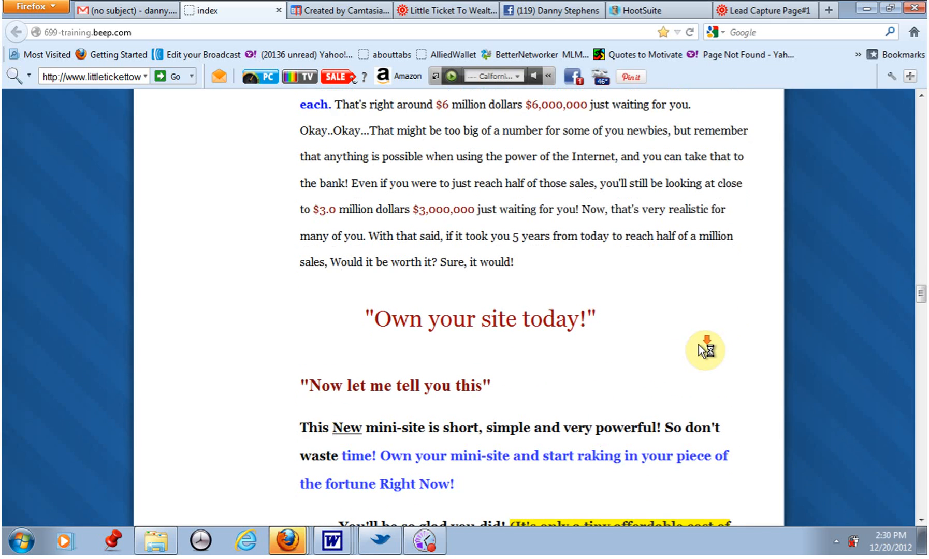
scroll(699, 352, down, 5)
scroll(699, 357, down, 4)
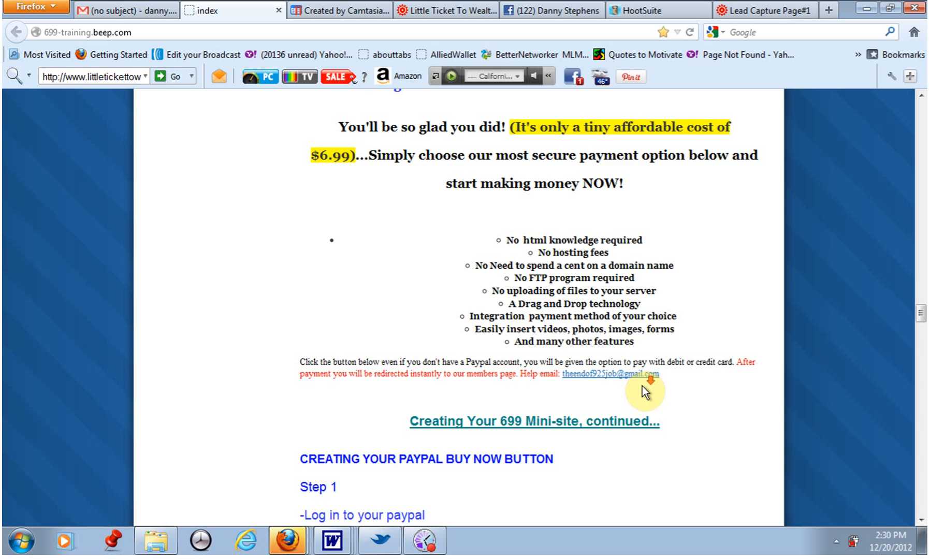
scroll(642, 385, down, 2)
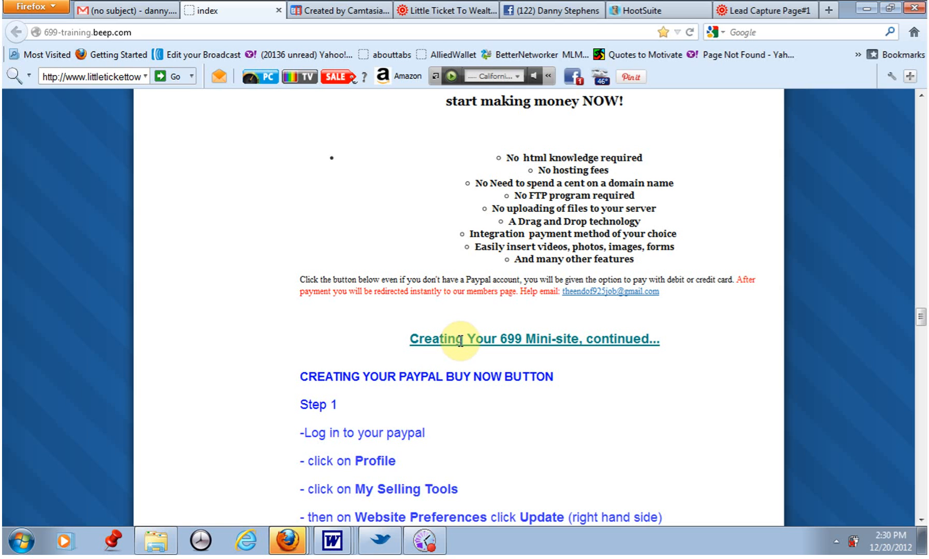
scroll(468, 339, down, 3)
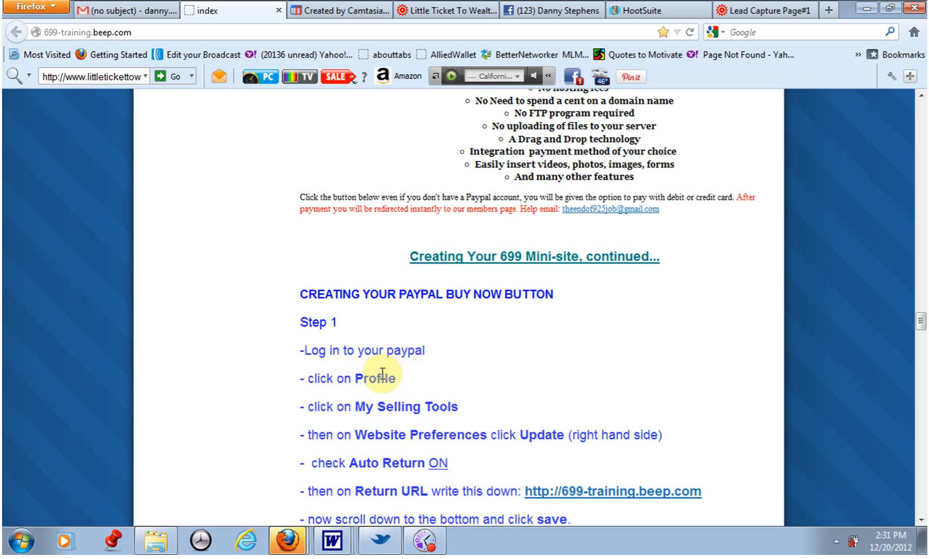
scroll(383, 369, down, 3)
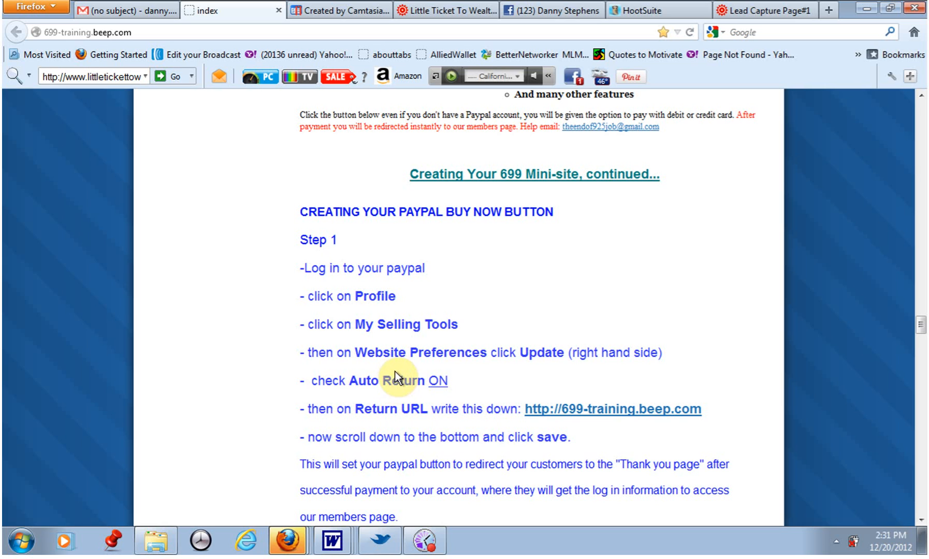
scroll(396, 386, down, 3)
scroll(406, 377, down, 5)
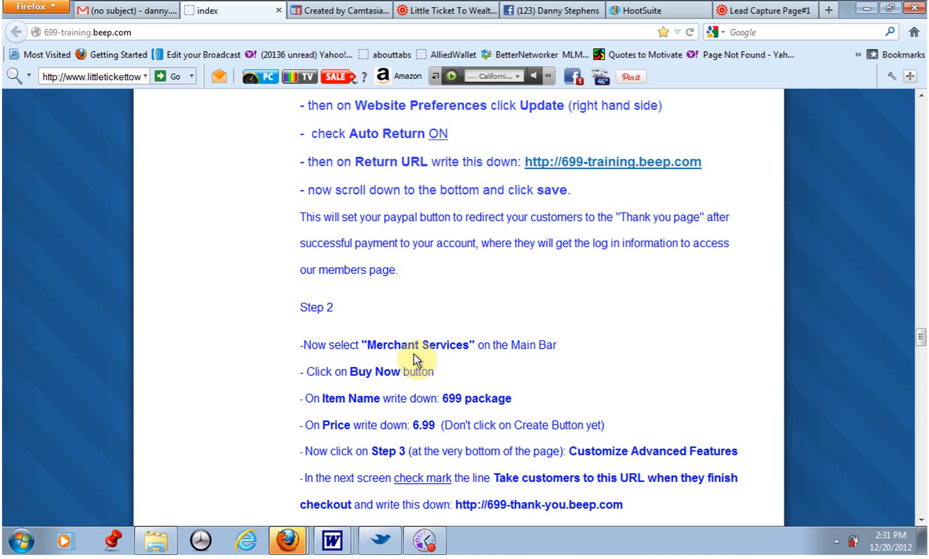
scroll(413, 354, down, 4)
scroll(415, 348, down, 6)
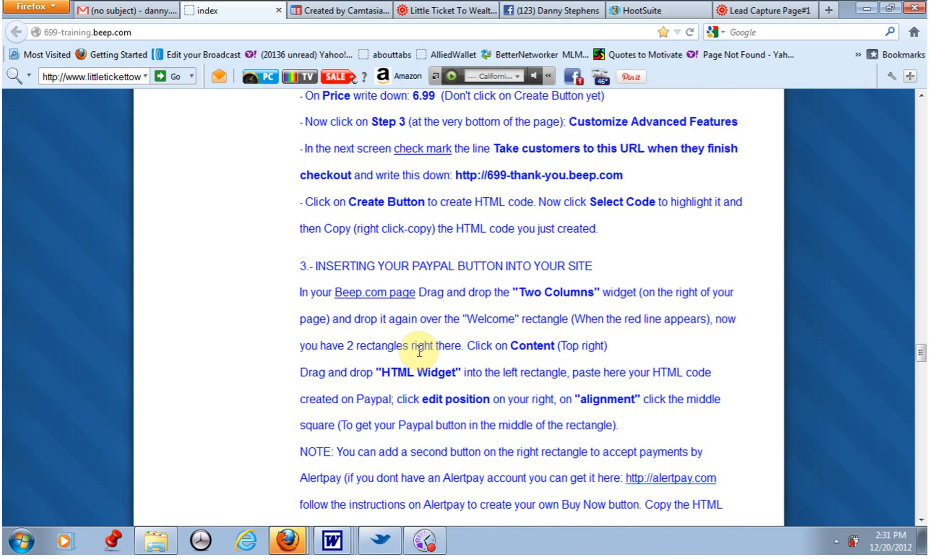
scroll(418, 354, down, 5)
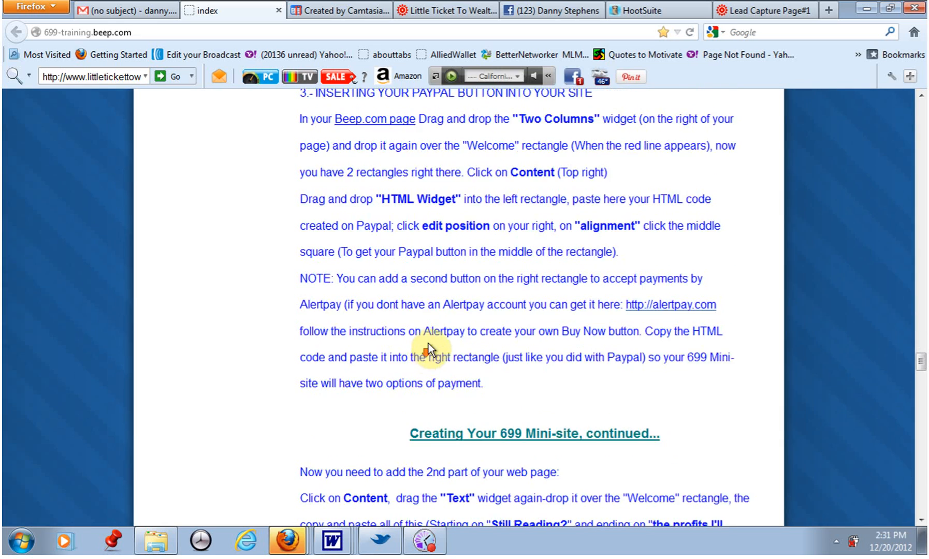
scroll(426, 353, up, 2)
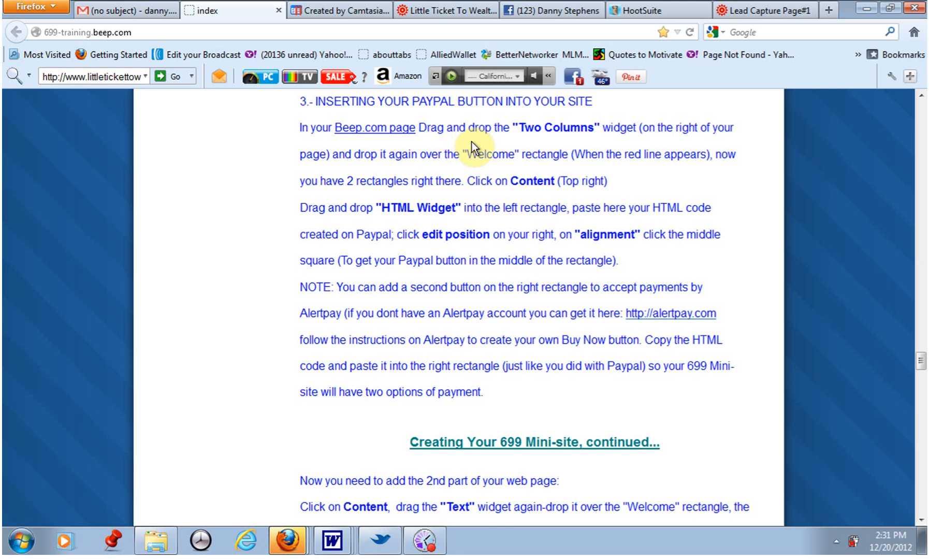
scroll(490, 218, down, 3)
scroll(496, 243, down, 7)
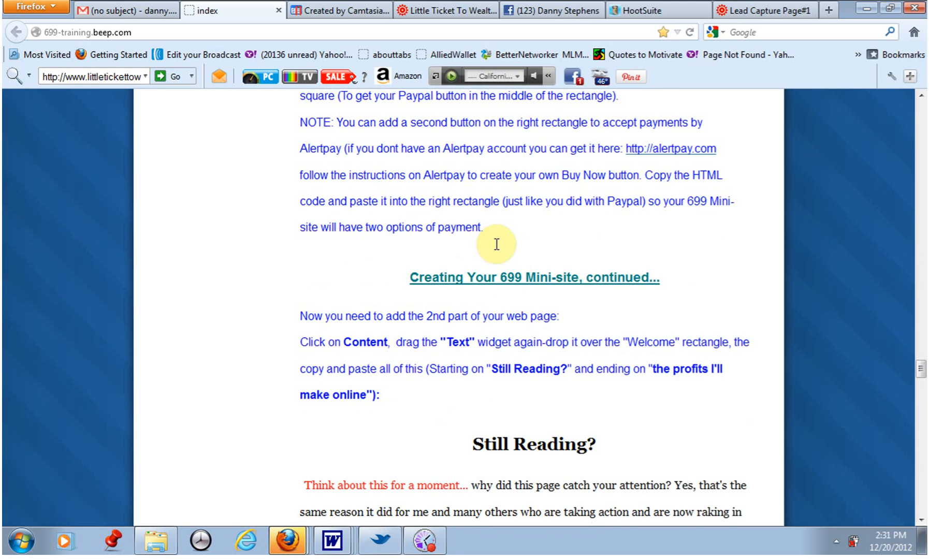
scroll(509, 277, down, 1)
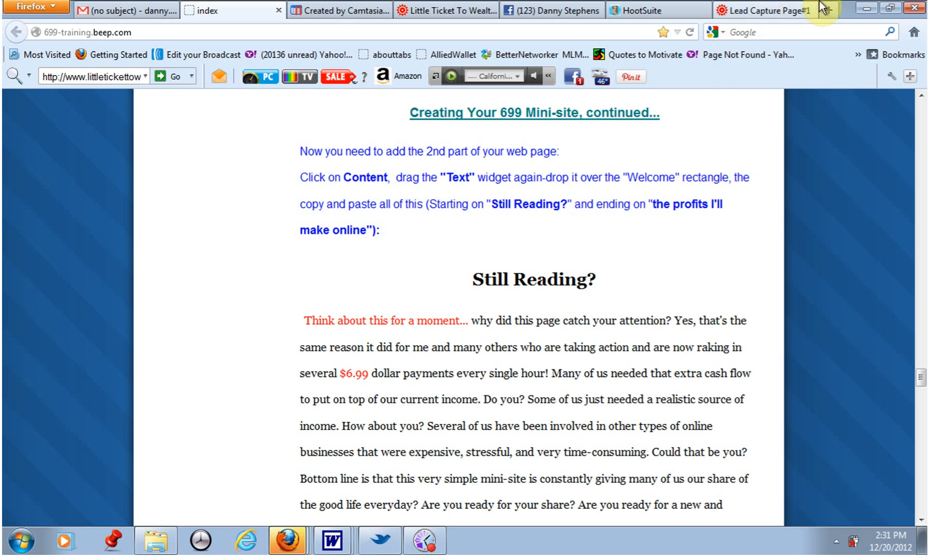
Switch to the page editor and add another Text box just above the Welcome box.
click(890, 8)
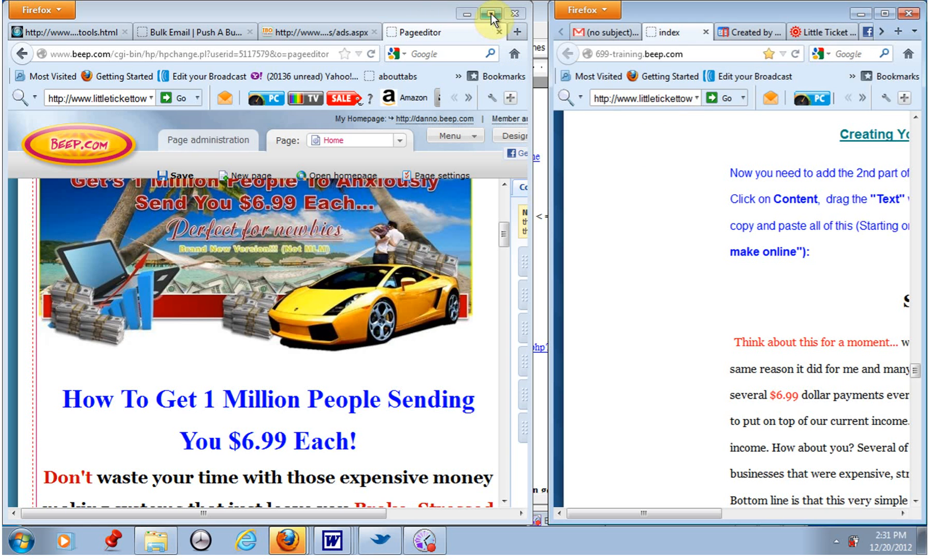
click(490, 16)
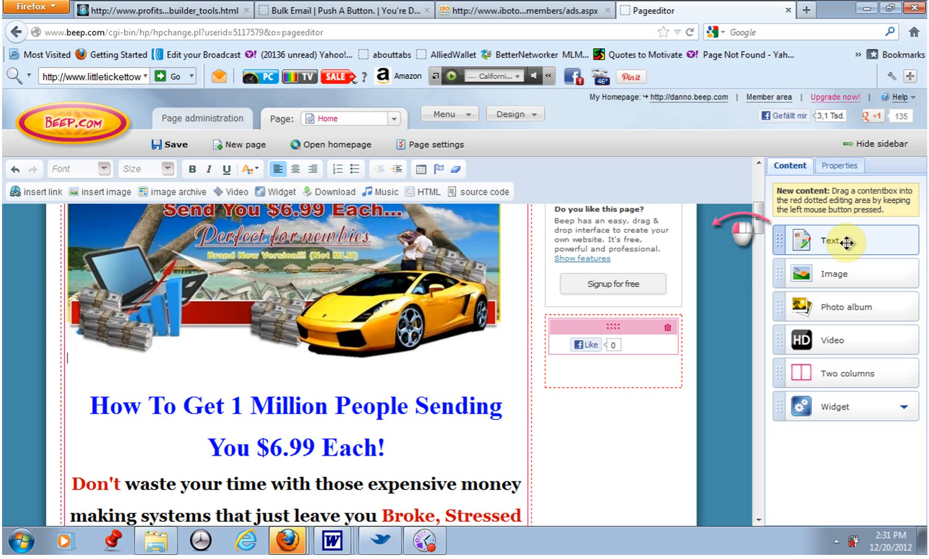
scroll(704, 387, down, 4)
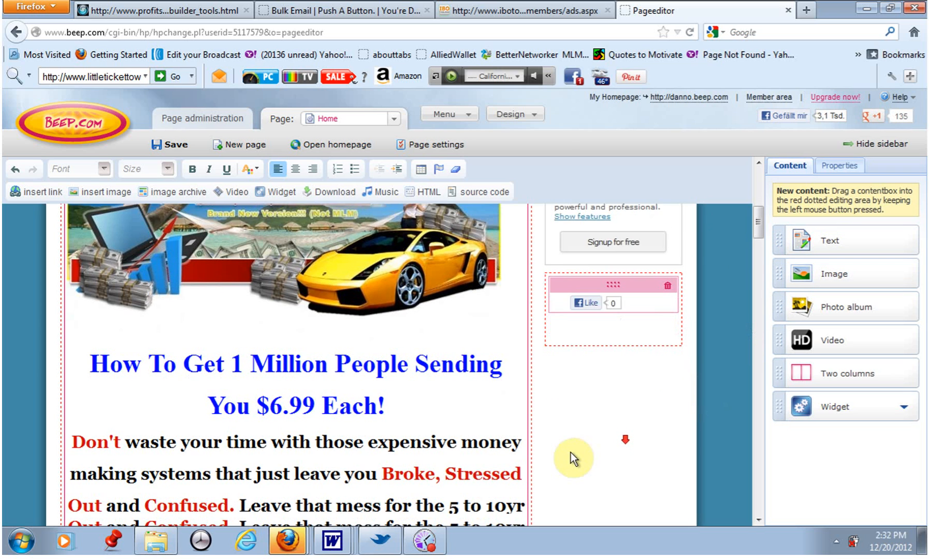
scroll(580, 442, down, 2)
middle_click(582, 438)
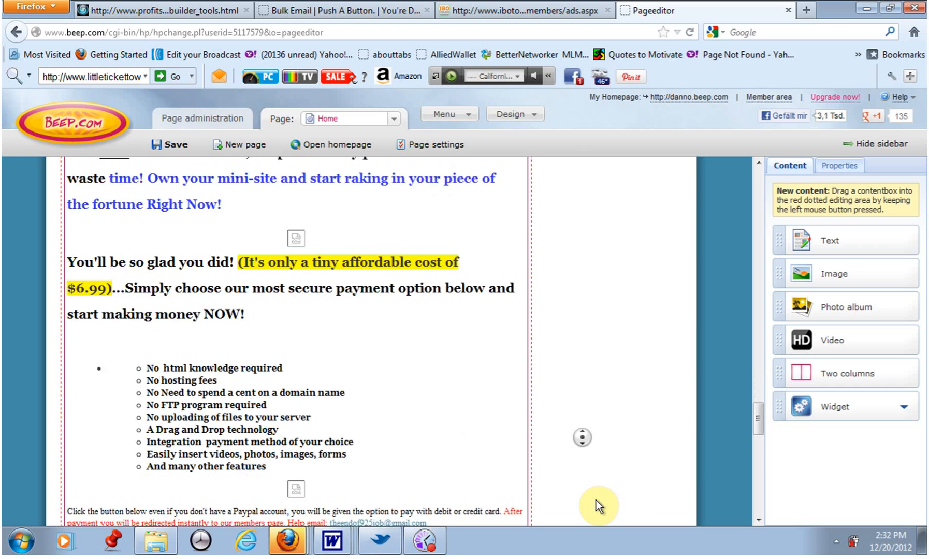
middle_click(597, 500)
scroll(641, 269, up, 3)
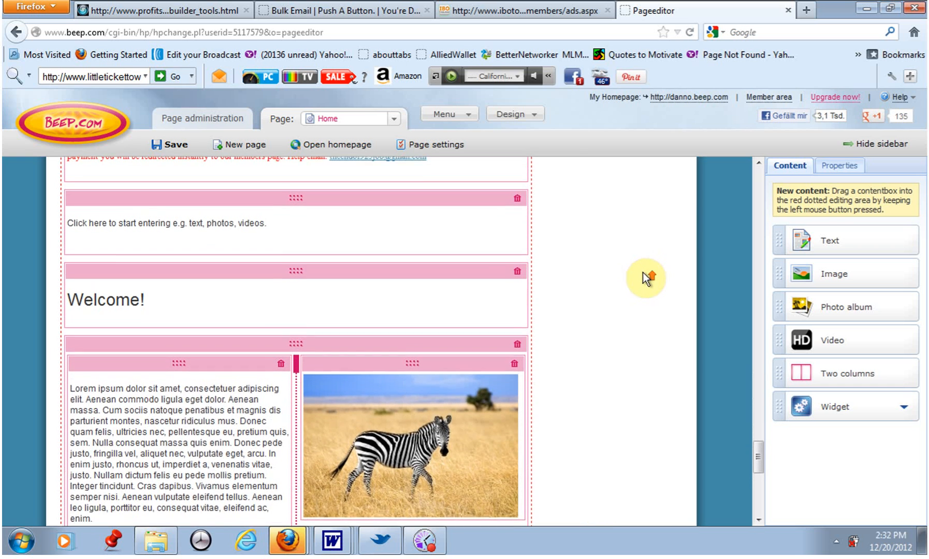
drag(820, 240, 282, 255)
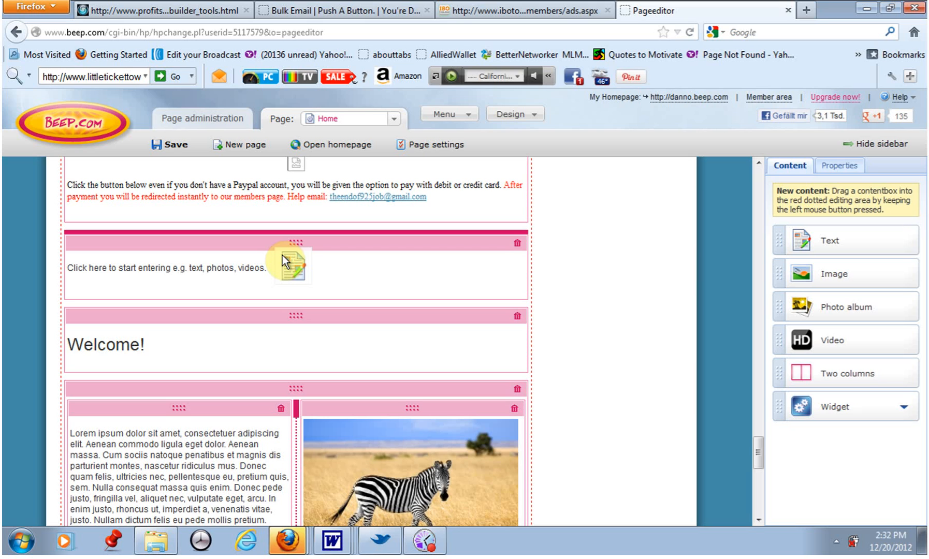
drag(282, 255, 284, 255)
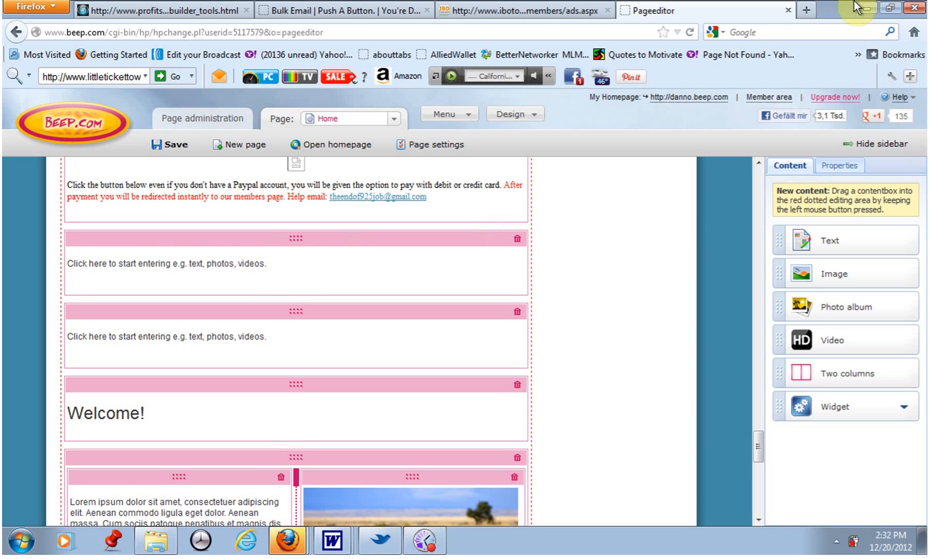
Return to the instructions page and select the text from "the profits I'll make online!!" upward toward "Still Reading?".
click(888, 11)
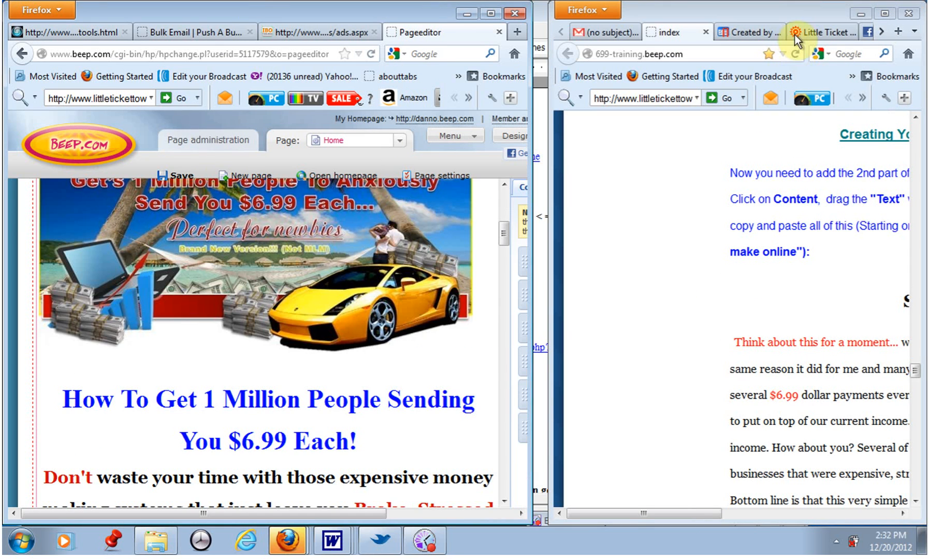
drag(794, 14, 590, 48)
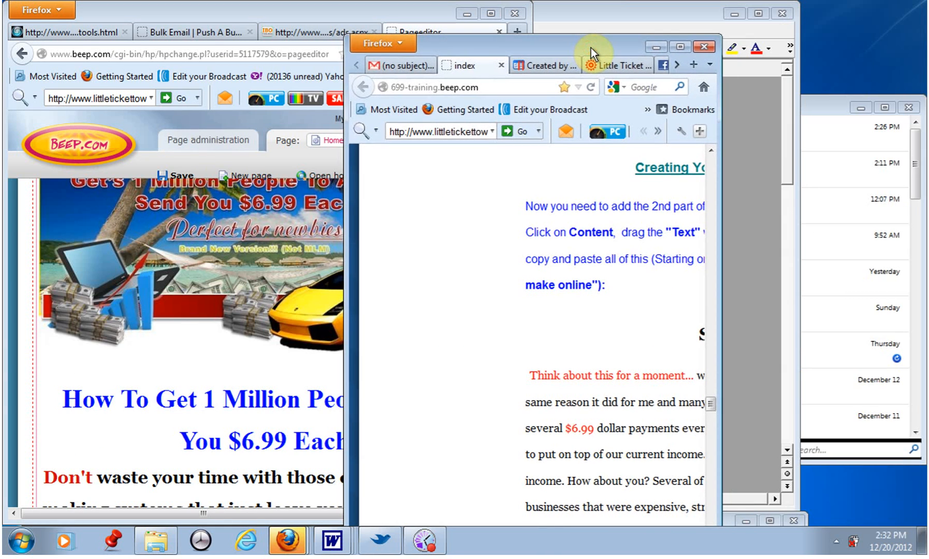
click(680, 48)
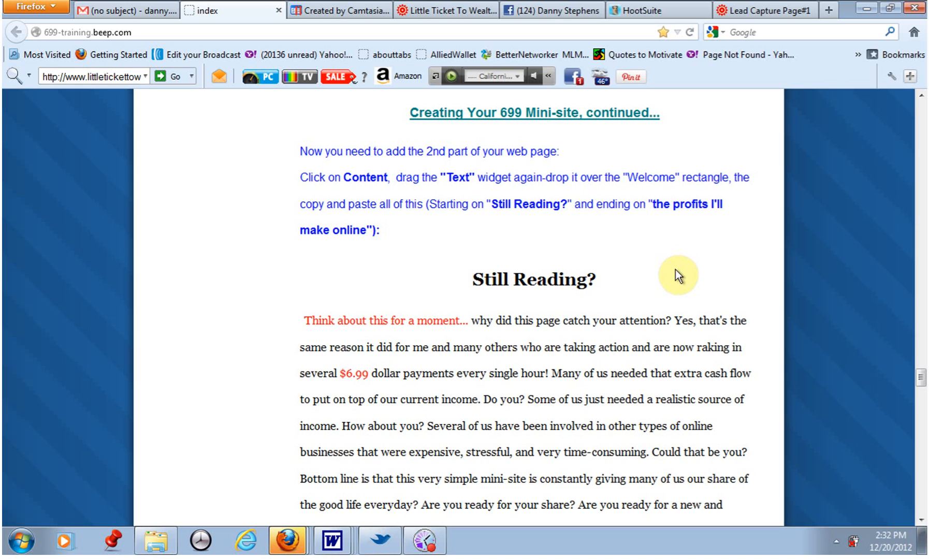
scroll(704, 288, down, 3)
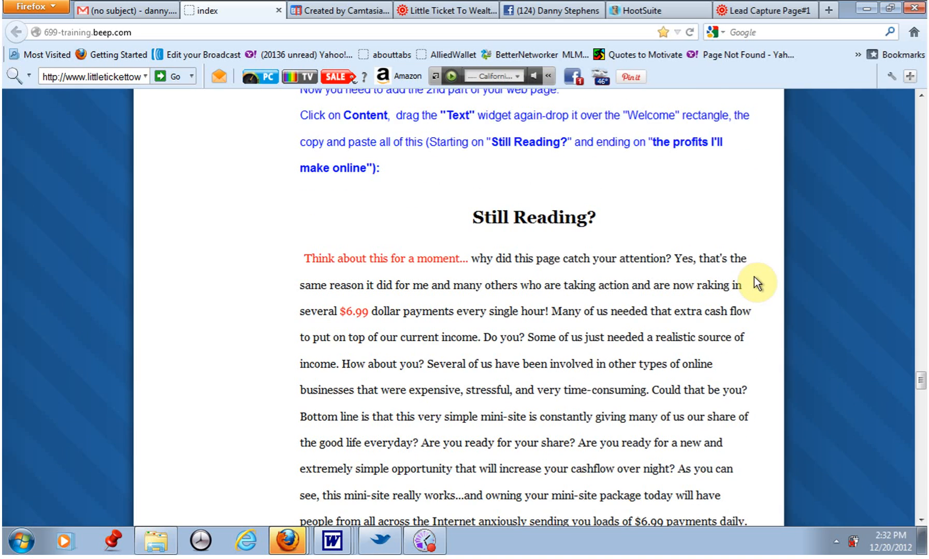
middle_click(767, 262)
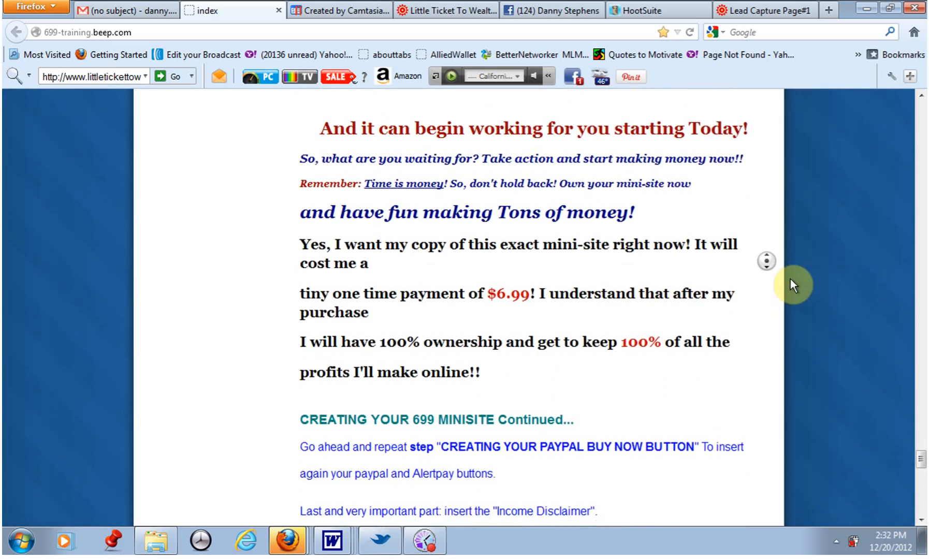
click(790, 280)
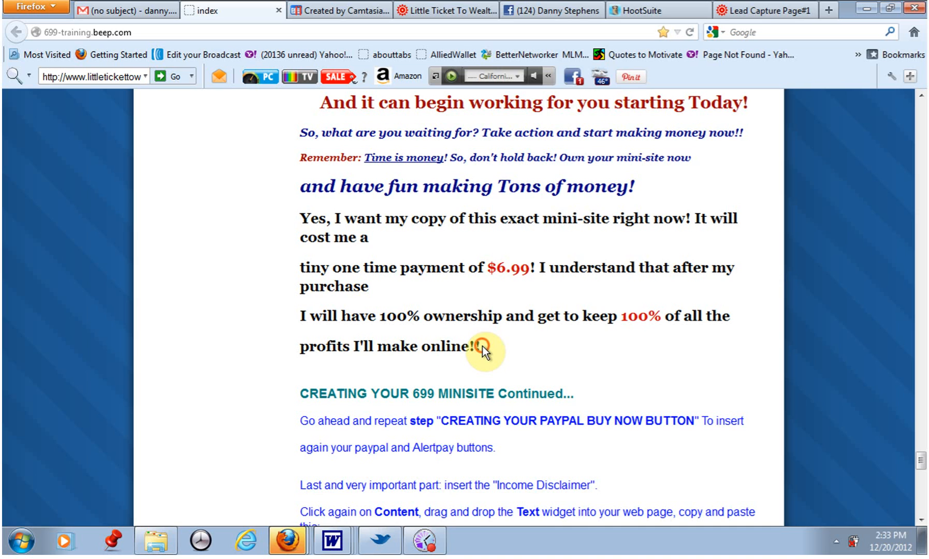
drag(482, 346, 473, 71)
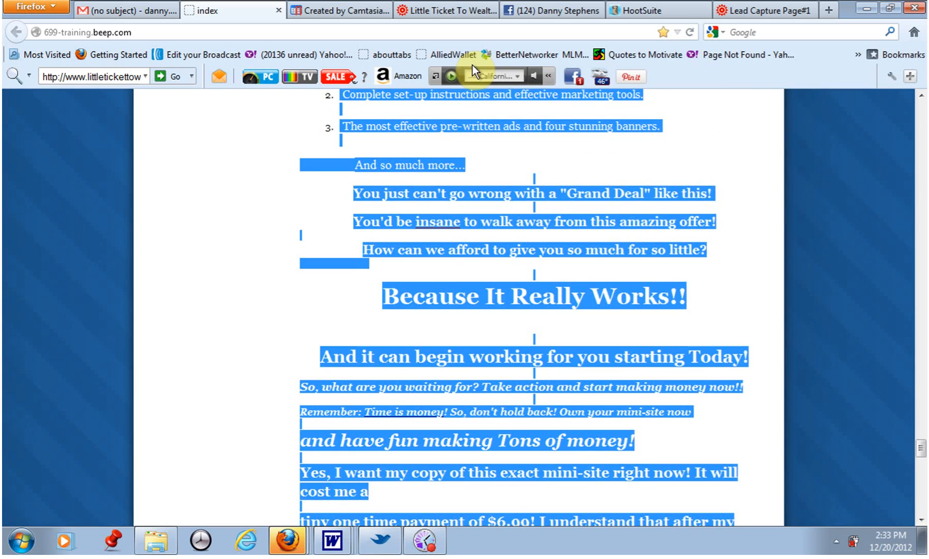